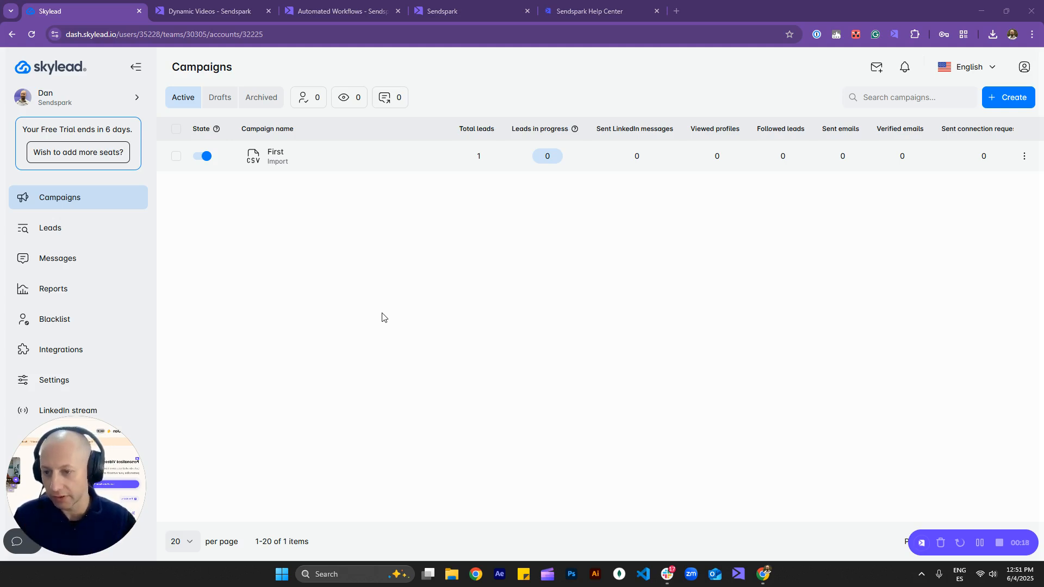
Start creating a new webhook integration for individual webhooks in Skylead's integrations
{"action": "left_click", "coordinate": [56, 361]}
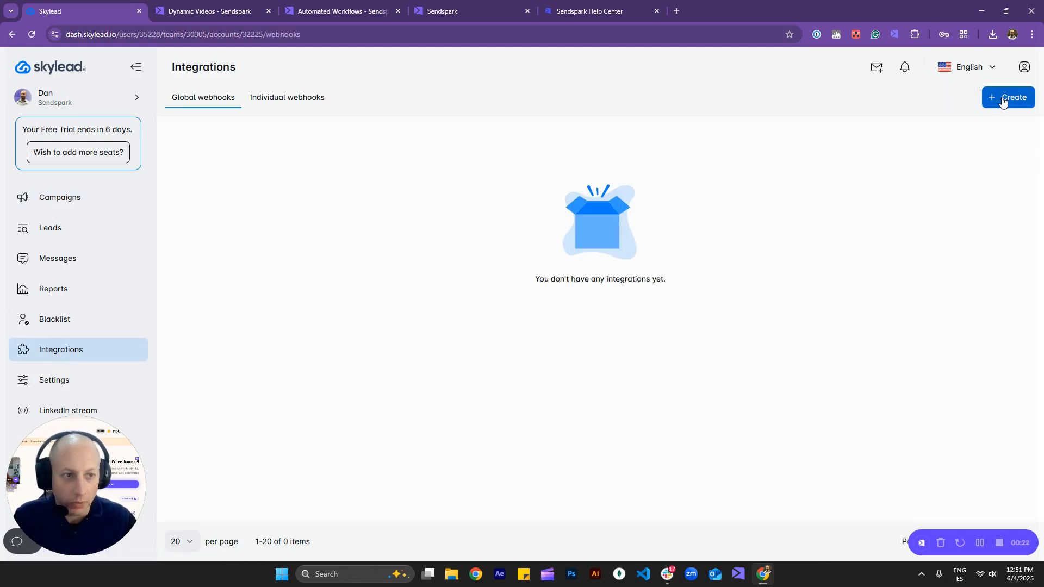
{"action": "left_click", "coordinate": [279, 99]}
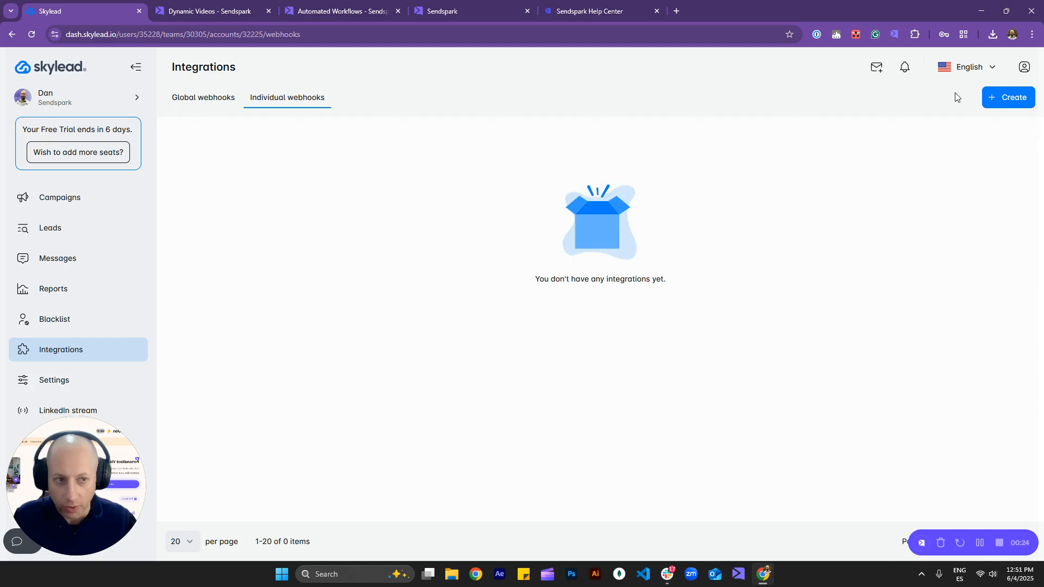
{"action": "left_click", "coordinate": [1010, 100]}
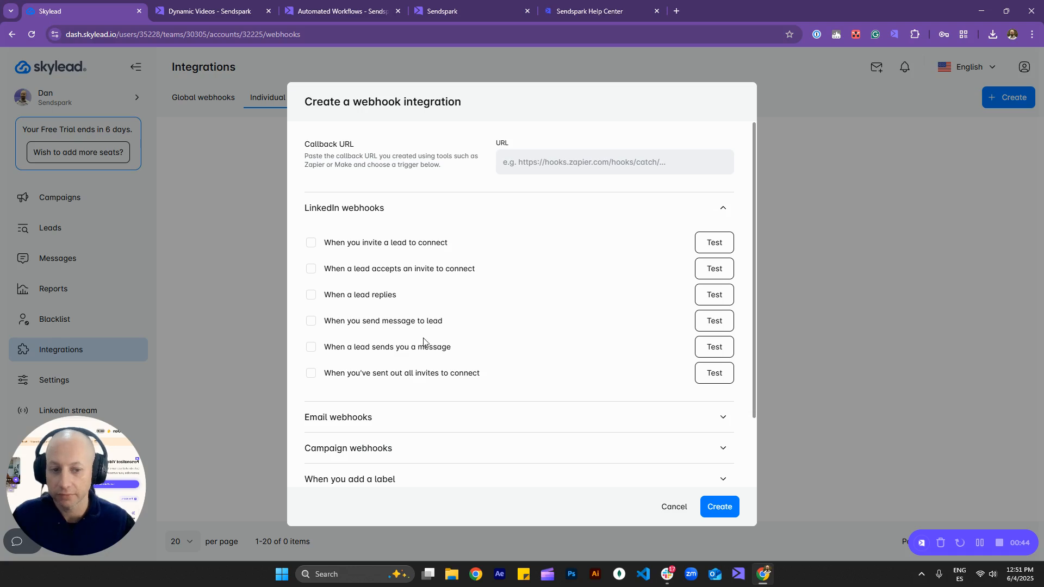
Connect the webhook to individual campaigns and assign it to the First campaign
{"action": "scroll", "coordinate": [515, 248], "scroll_direction": "down", "scroll_amount": 2}
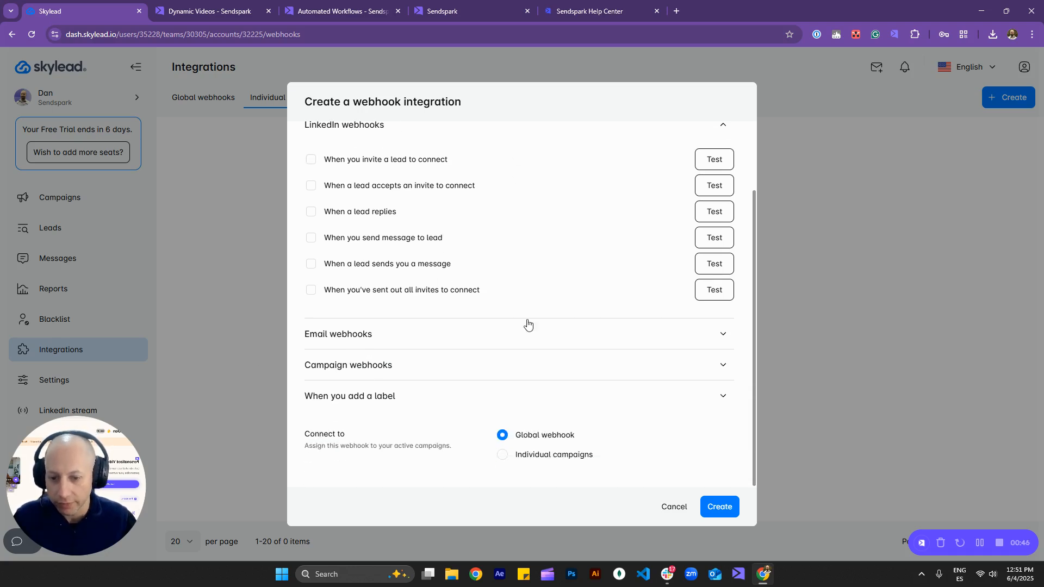
{"action": "left_click", "coordinate": [501, 455]}
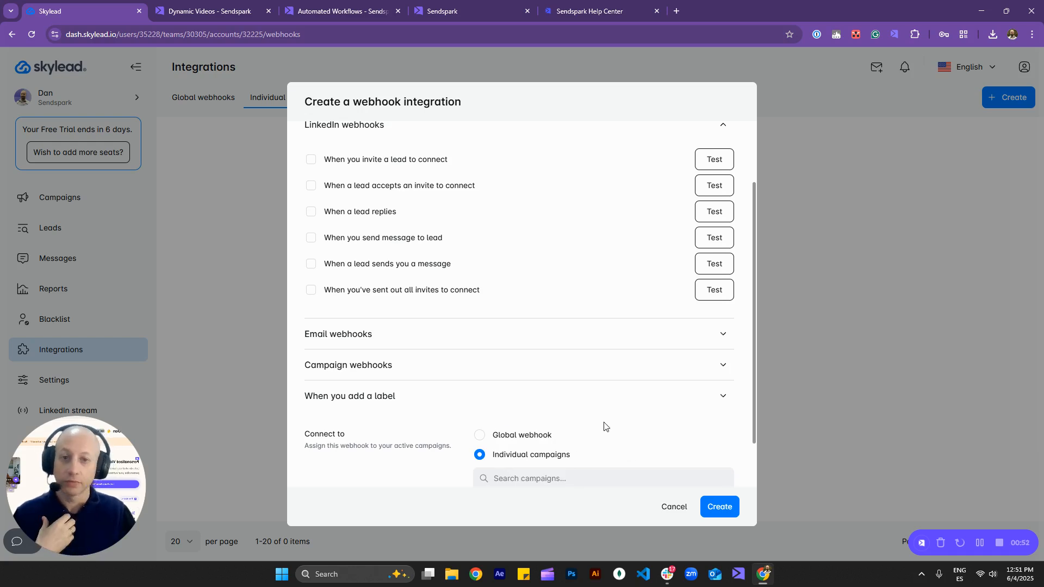
{"action": "left_click", "coordinate": [592, 481]}
{"action": "scroll", "coordinate": [617, 419], "scroll_direction": "down", "scroll_amount": 2}
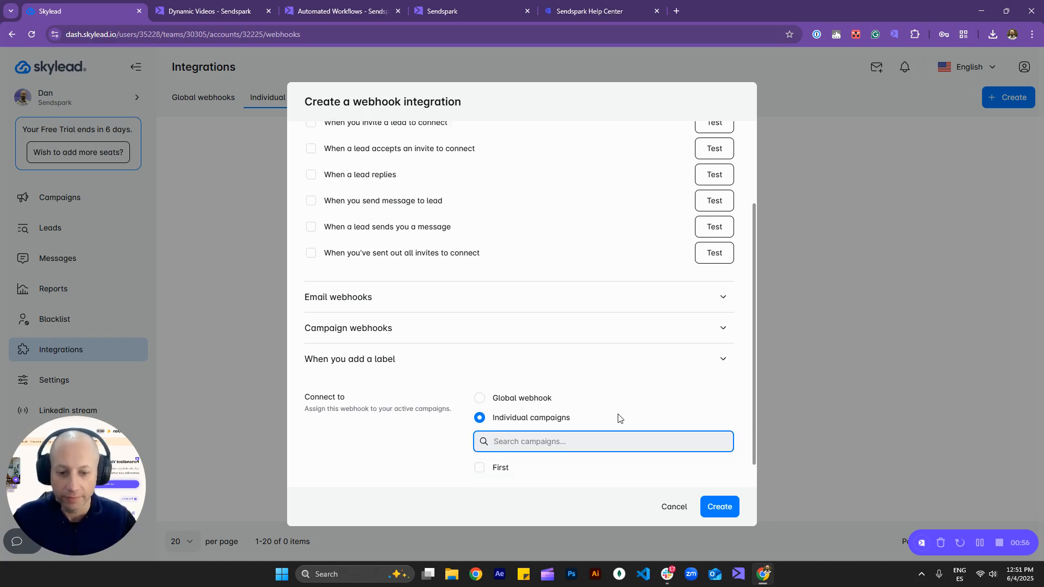
{"action": "left_click", "coordinate": [482, 448]}
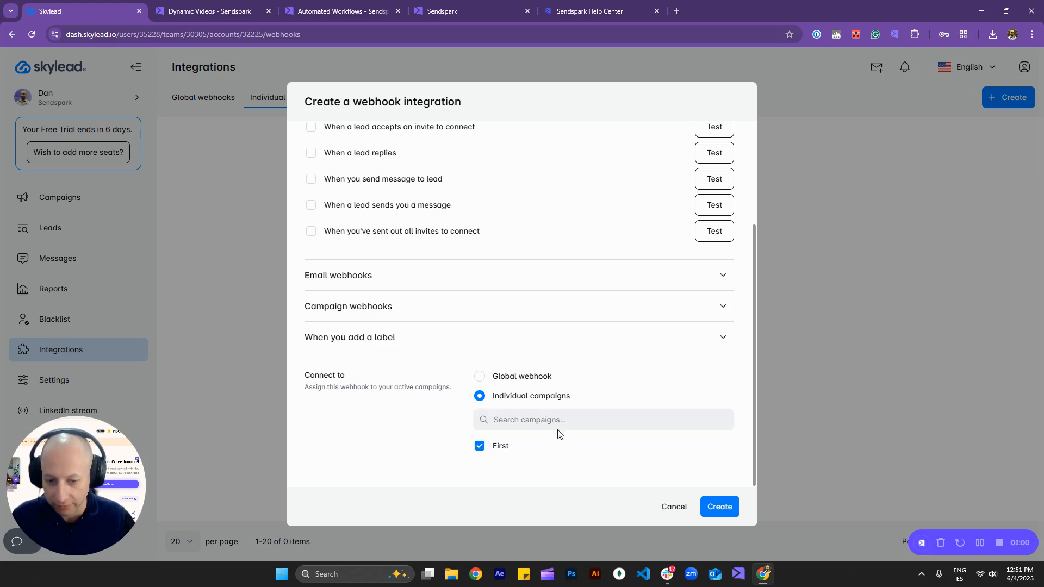
{"action": "scroll", "coordinate": [603, 390], "scroll_direction": "up", "scroll_amount": 2}
{"action": "scroll", "coordinate": [602, 389], "scroll_direction": "up", "scroll_amount": 1}
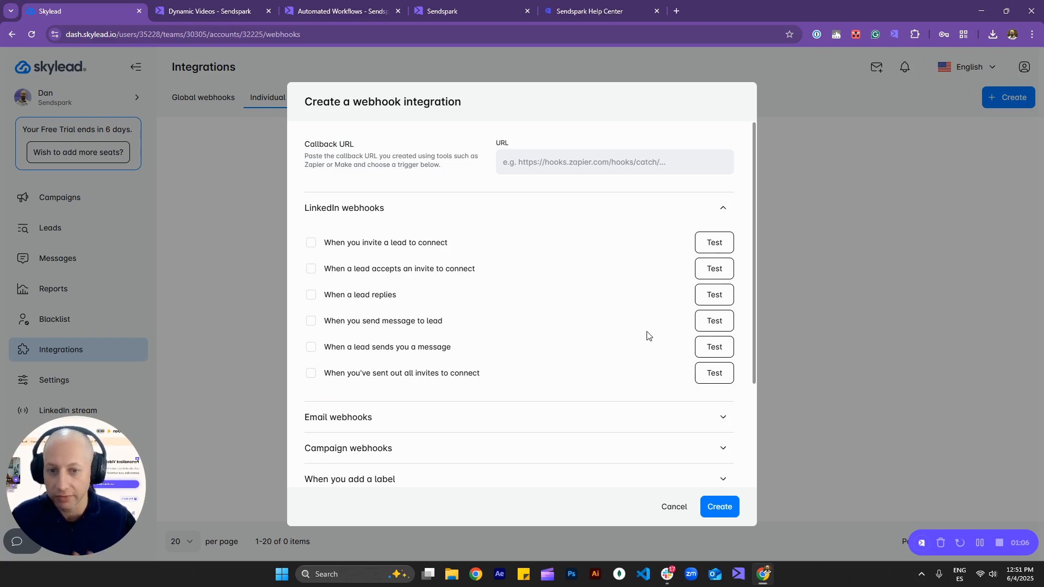
Switch to Sendspark's Dynamic Videos page and create a new dynamic video campaign named Skylead
{"action": "left_click", "coordinate": [199, 7]}
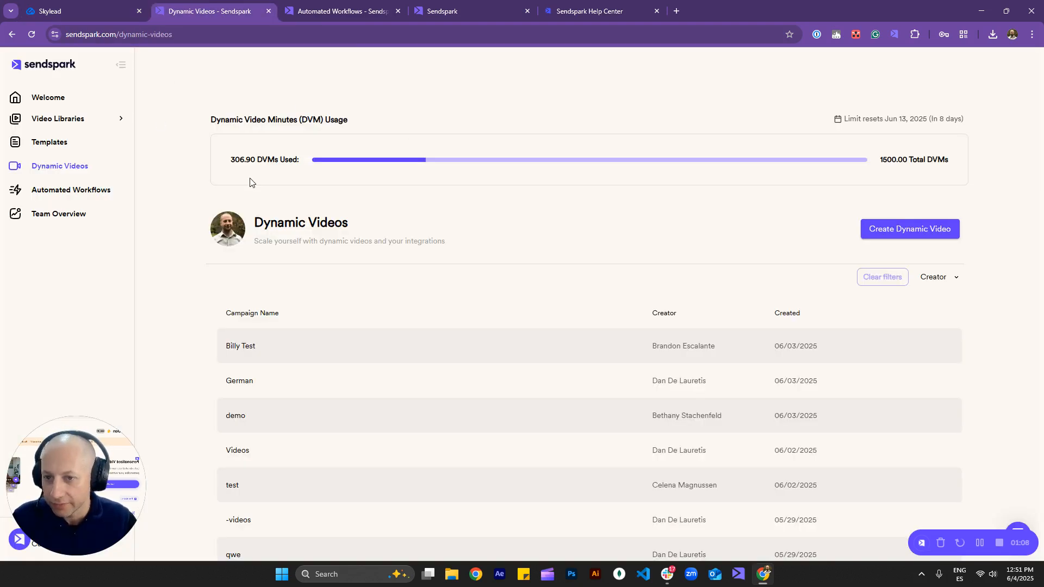
{"action": "left_click_drag", "start_coordinate": [85, 494], "coordinate": [92, 384]}
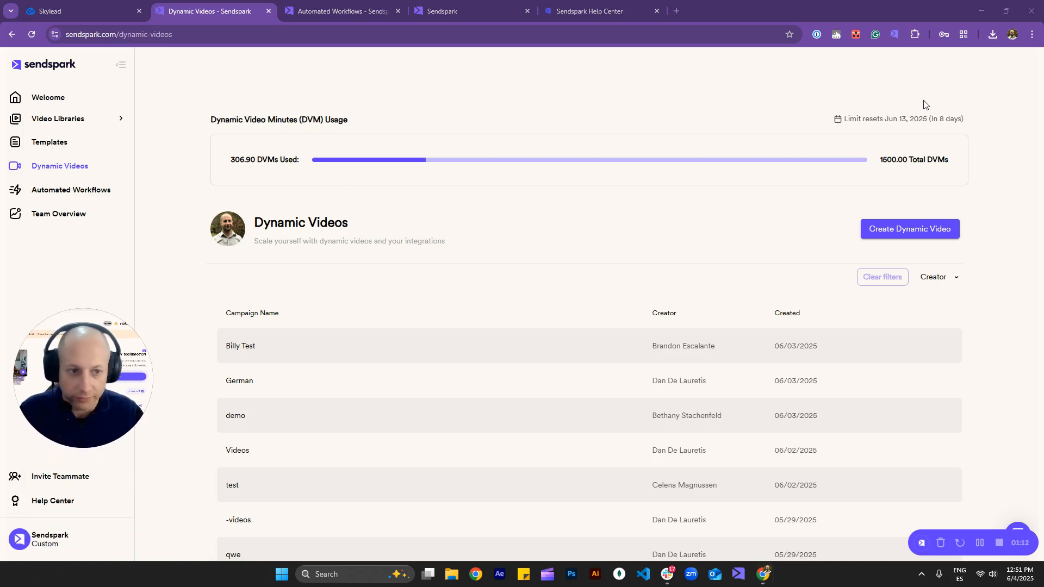
{"action": "left_click", "coordinate": [906, 237]}
{"action": "left_click", "coordinate": [699, 261]}
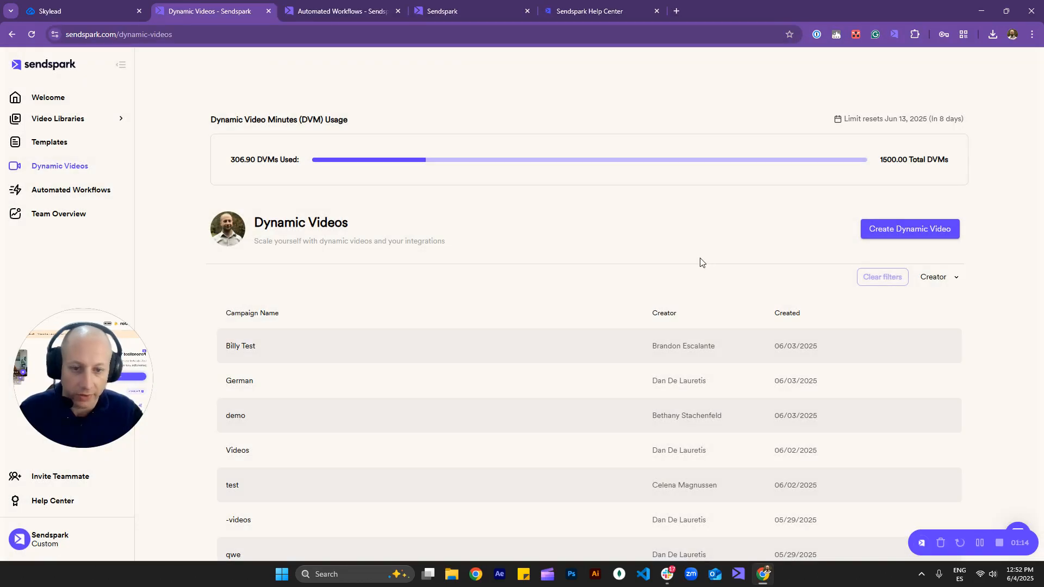
{"action": "left_click", "coordinate": [870, 231]}
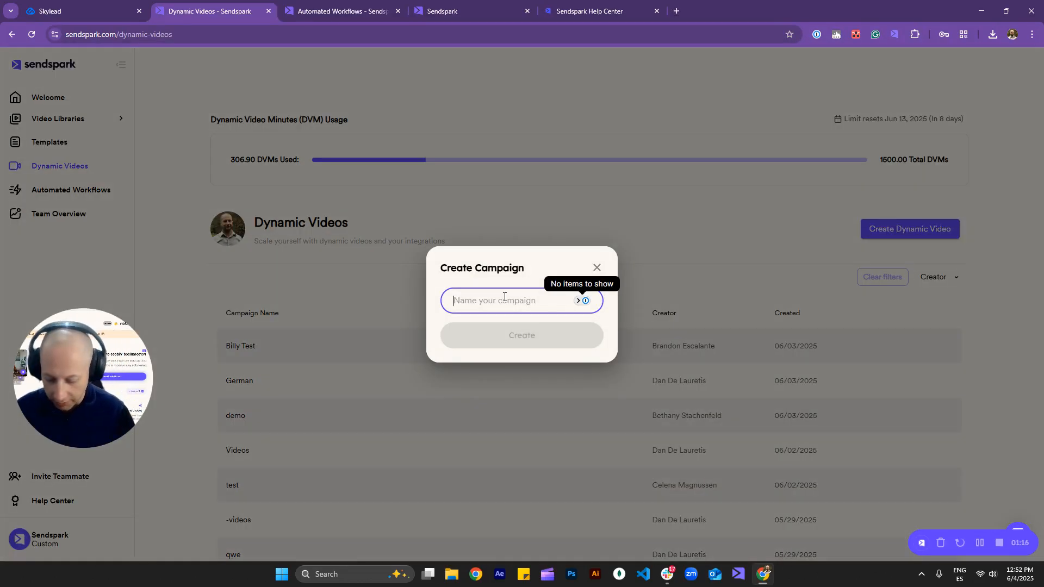
{"action": "type", "text": "Skylead"}
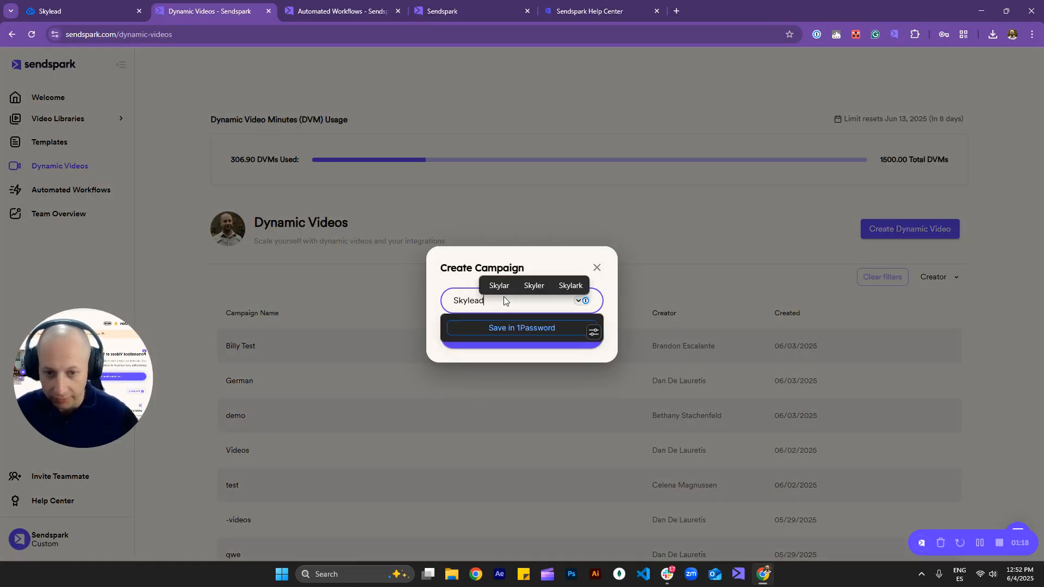
{"action": "left_click", "coordinate": [552, 261]}
{"action": "left_click", "coordinate": [541, 345]}
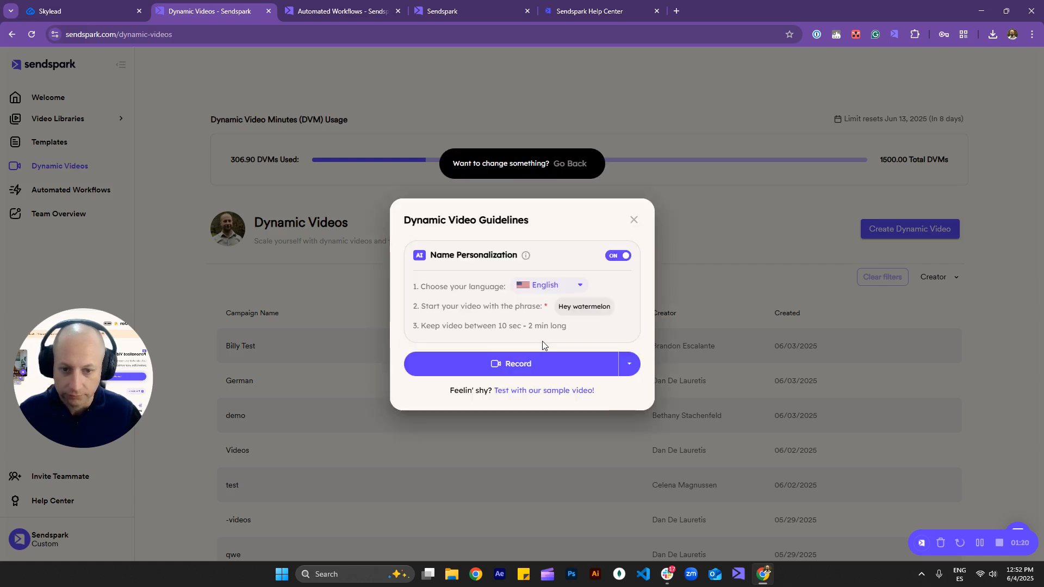
Use the sample video with Dynamic Background turned on and advance the campaign to the Contacts stage
{"action": "left_click", "coordinate": [522, 391]}
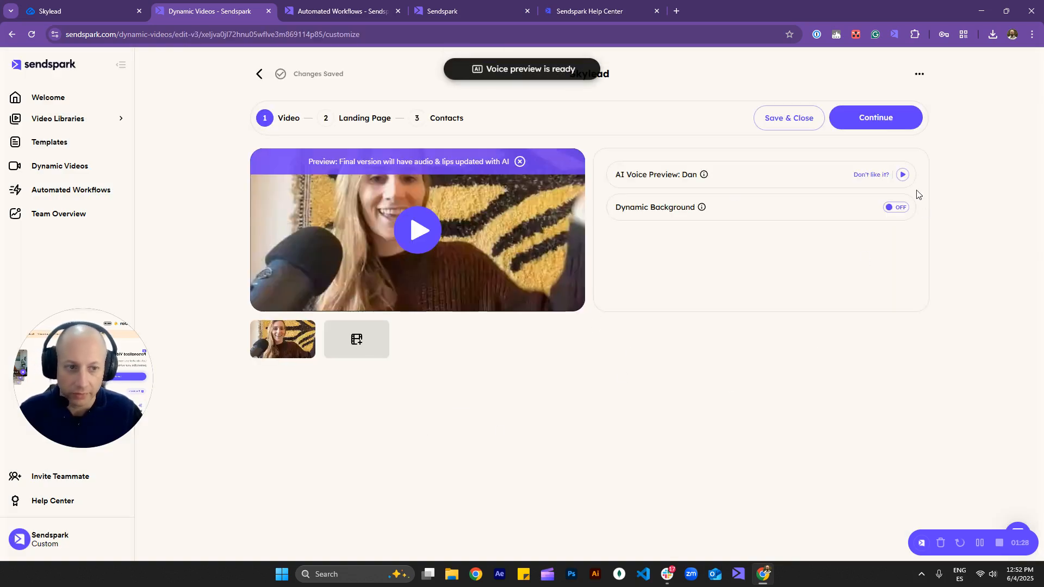
{"action": "left_click", "coordinate": [895, 207]}
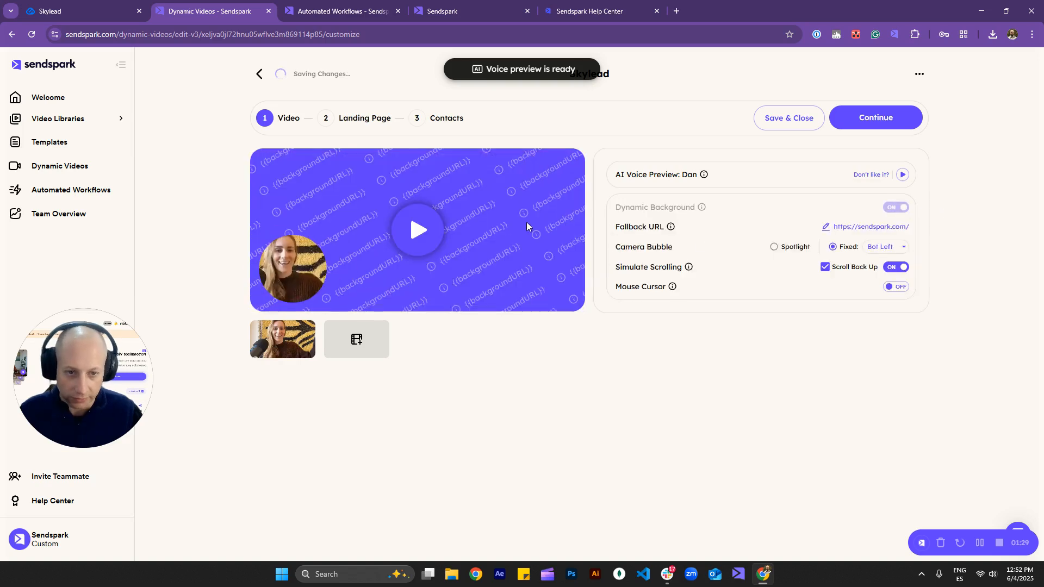
{"action": "left_click", "coordinate": [875, 123]}
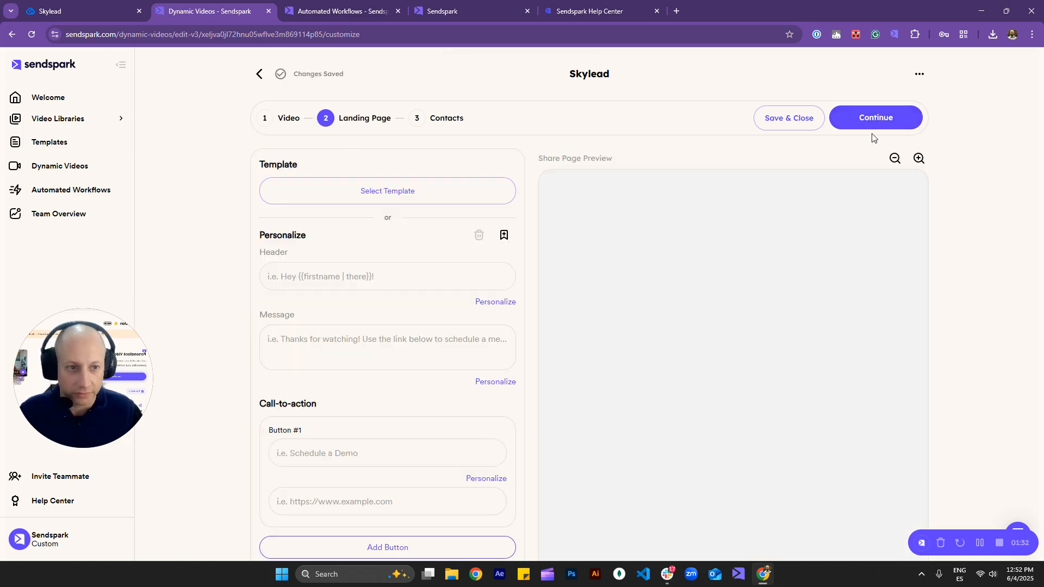
{"action": "left_click", "coordinate": [874, 123]}
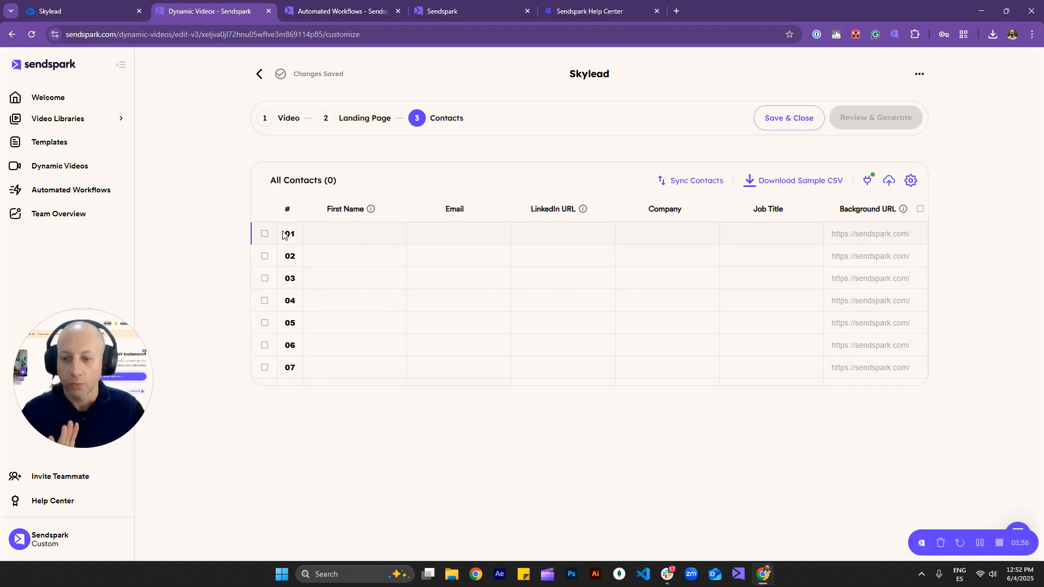
Go to Sendspark's Automated Workflows and view the API Credentials option among the workspace account options
{"action": "left_click", "coordinate": [366, 4]}
{"action": "left_click_drag", "start_coordinate": [116, 361], "coordinate": [115, 360]}
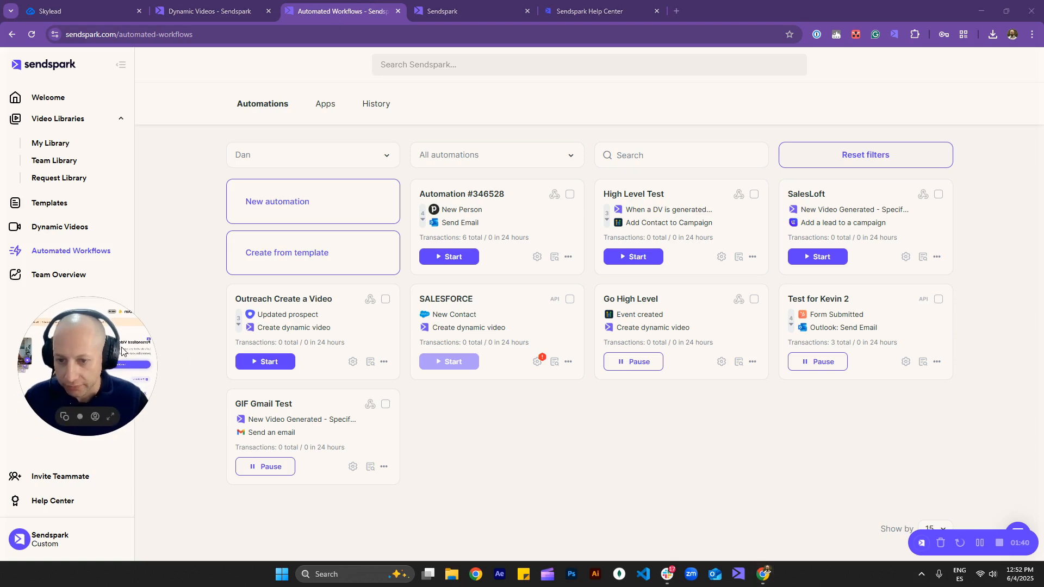
{"action": "left_click", "coordinate": [57, 541]}
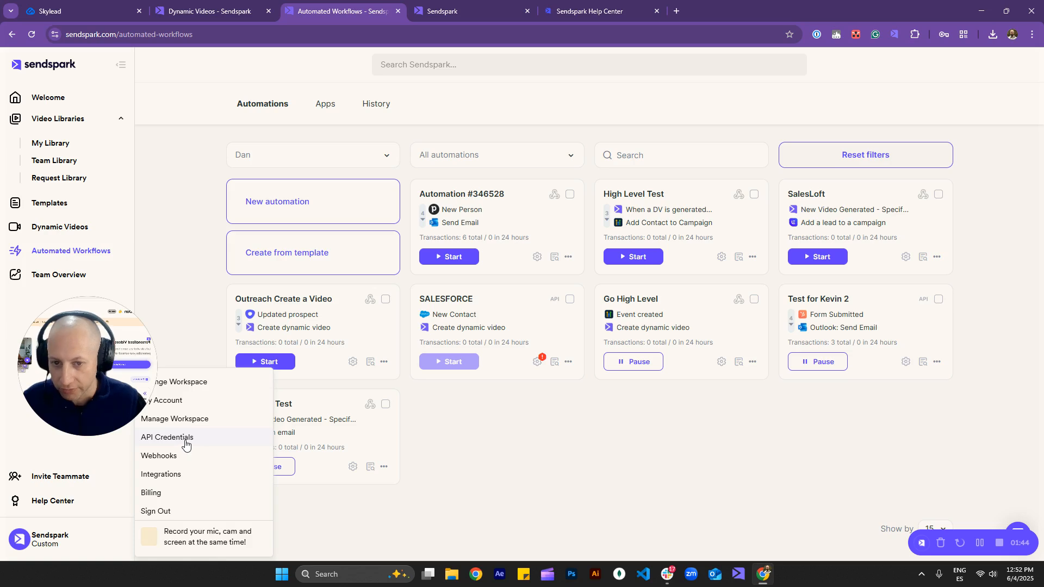
{"action": "left_click", "coordinate": [500, 455]}
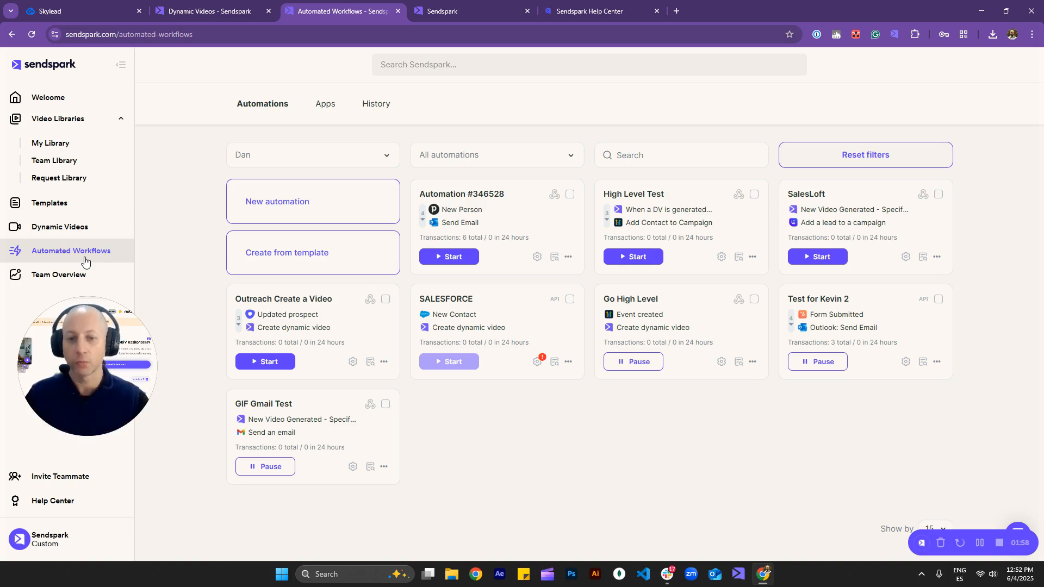
Create a new automation named Skylead and open its trigger setup
{"action": "left_click", "coordinate": [285, 211]}
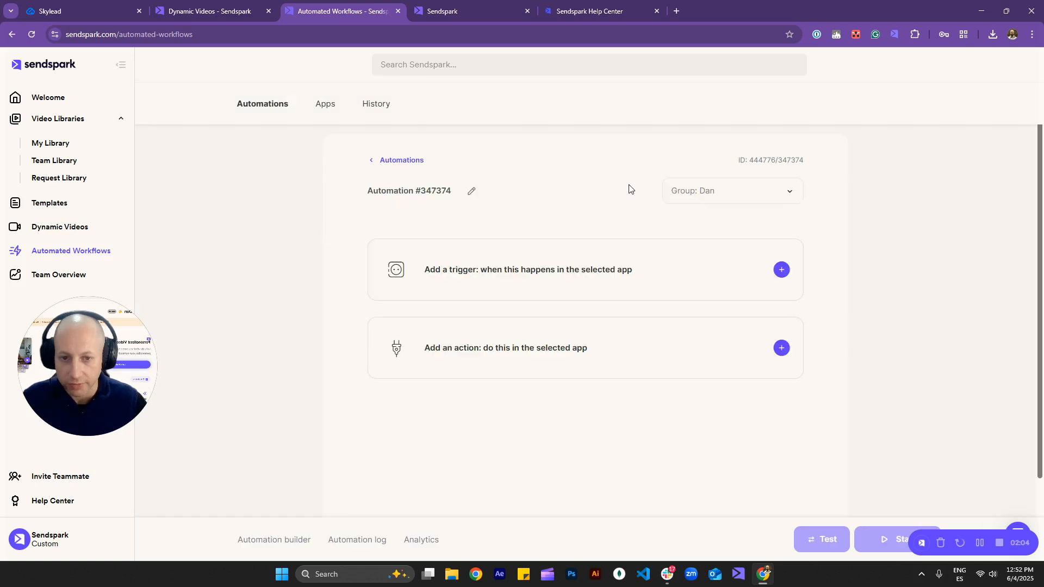
{"action": "left_click", "coordinate": [422, 192]}
{"action": "type", "text": "Sk"}
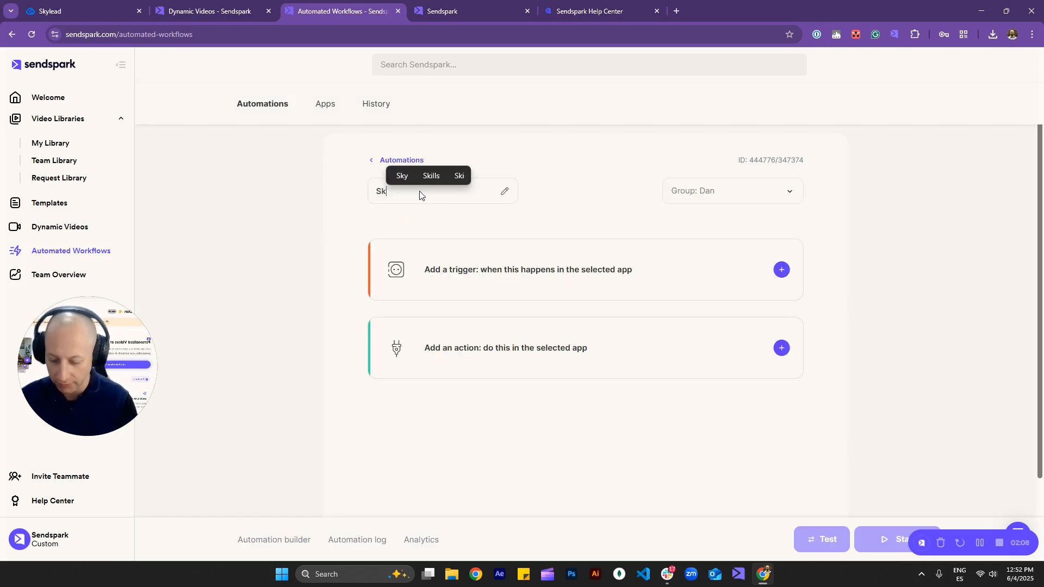
{"action": "type", "text": "ylead"}
{"action": "left_click", "coordinate": [282, 172]}
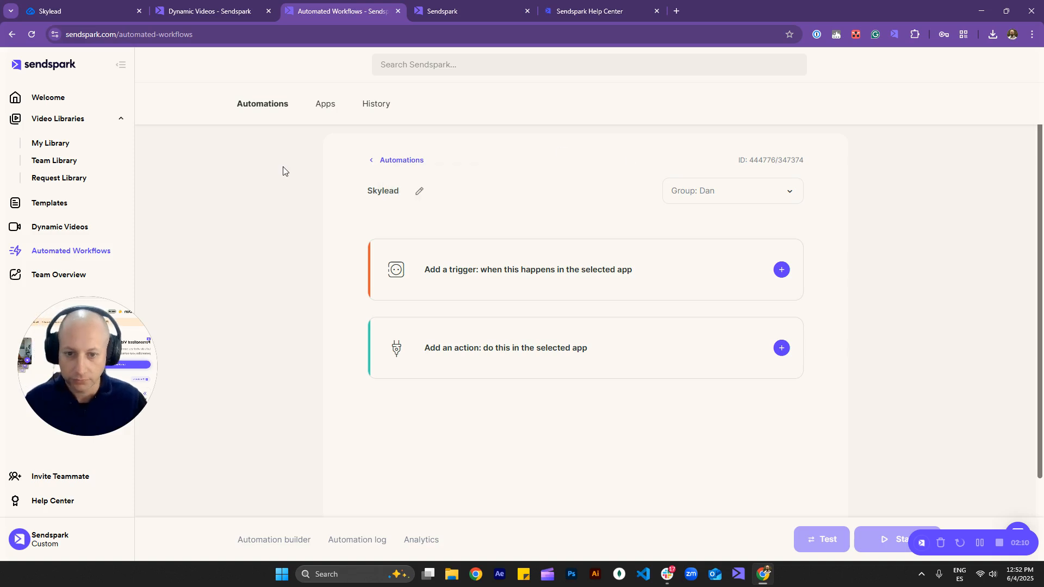
{"action": "left_click", "coordinate": [440, 278]}
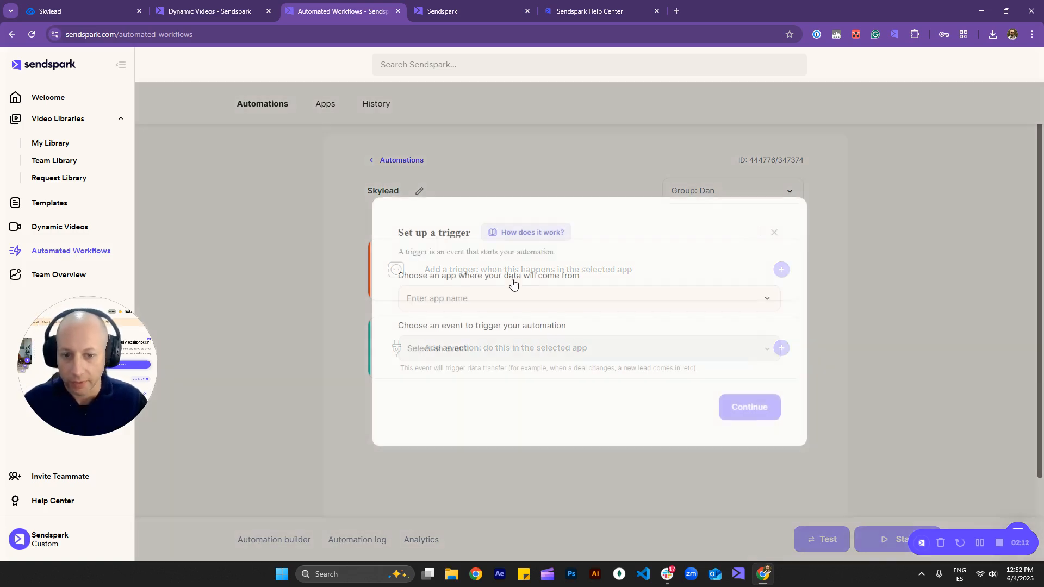
{"action": "left_click", "coordinate": [595, 302]}
{"action": "type", "text": "webho"}
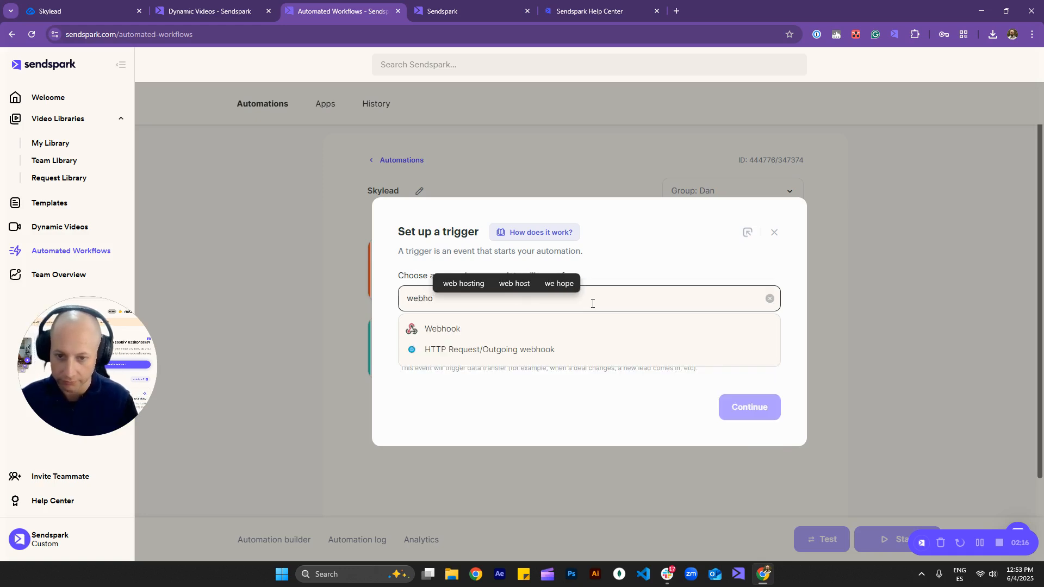
{"action": "left_click", "coordinate": [487, 348]}
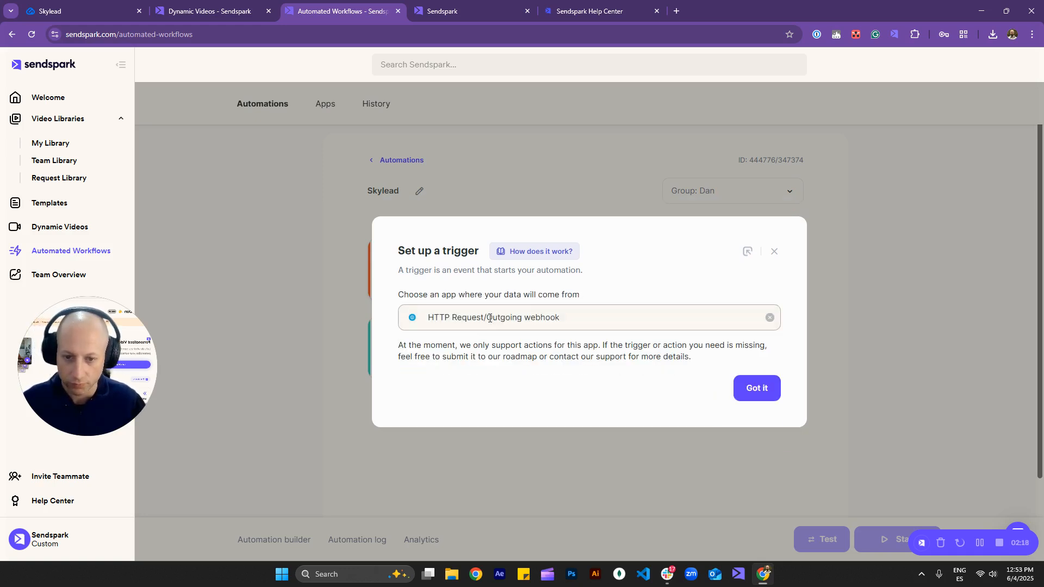
{"action": "left_click", "coordinate": [779, 314]}
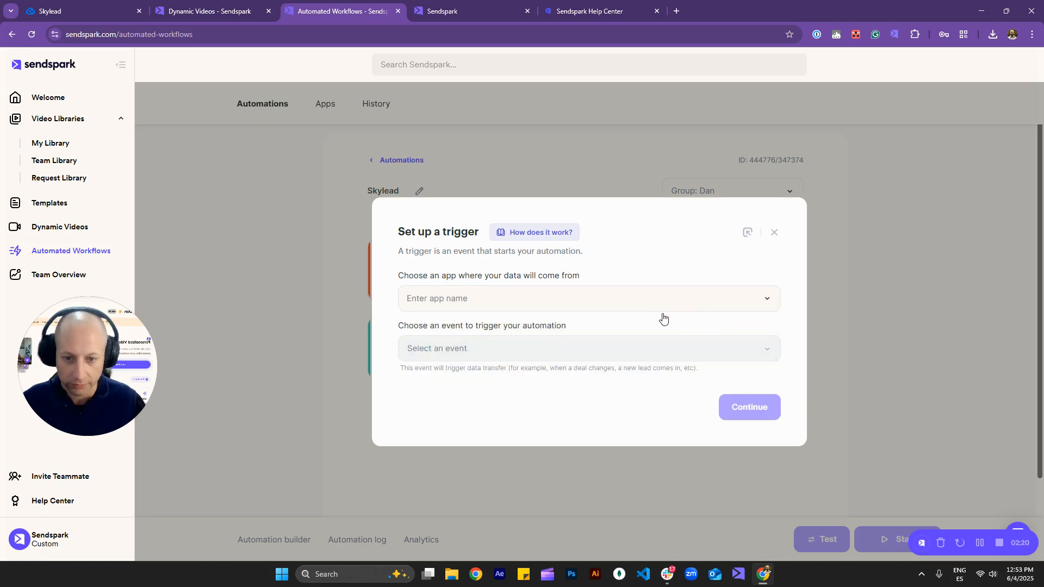
Set the trigger app to Webhook with Incoming webhook as the event
{"action": "left_click", "coordinate": [636, 301]}
{"action": "type", "text": "web"}
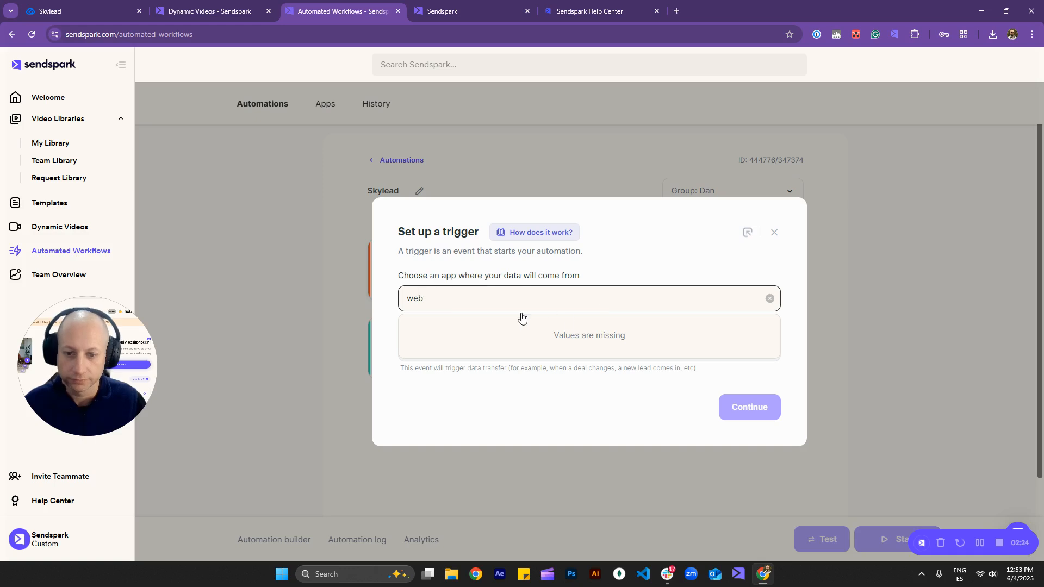
{"action": "left_click", "coordinate": [432, 329]}
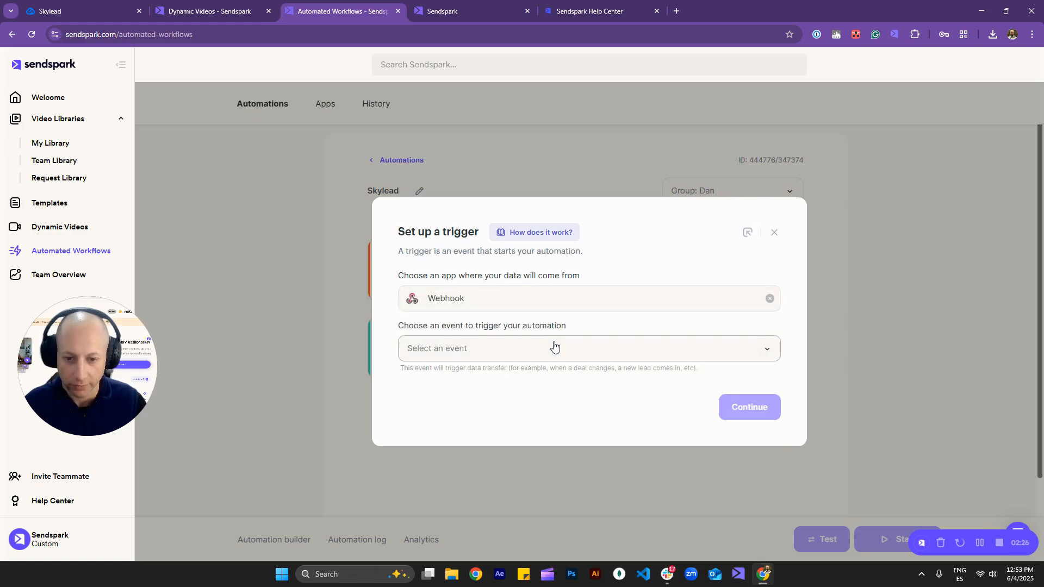
{"action": "left_click", "coordinate": [426, 353]}
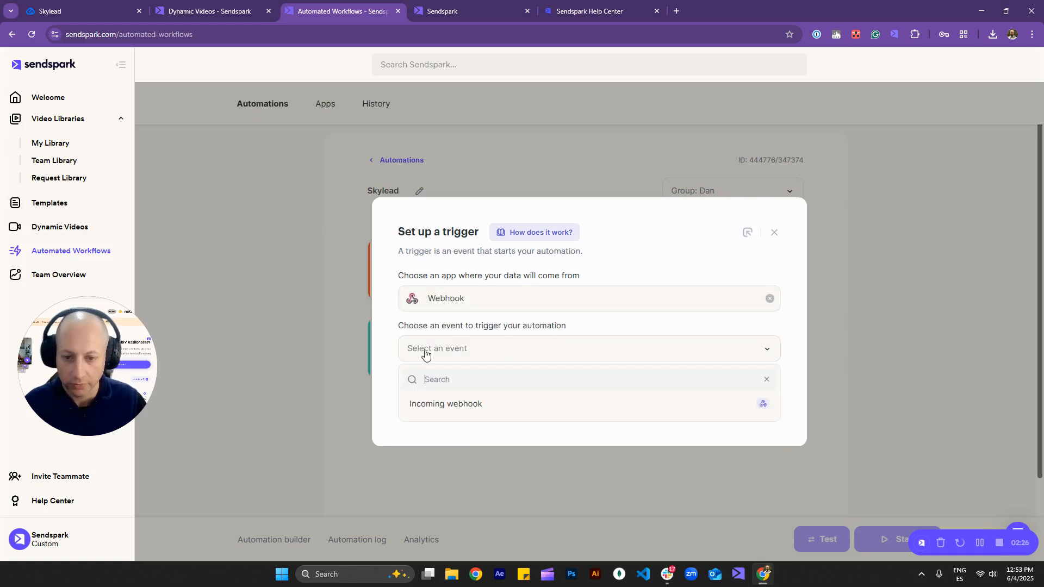
{"action": "left_click", "coordinate": [457, 409]}
Add a new Webhook account connection and name it Skylead Connection
{"action": "left_click", "coordinate": [572, 388]}
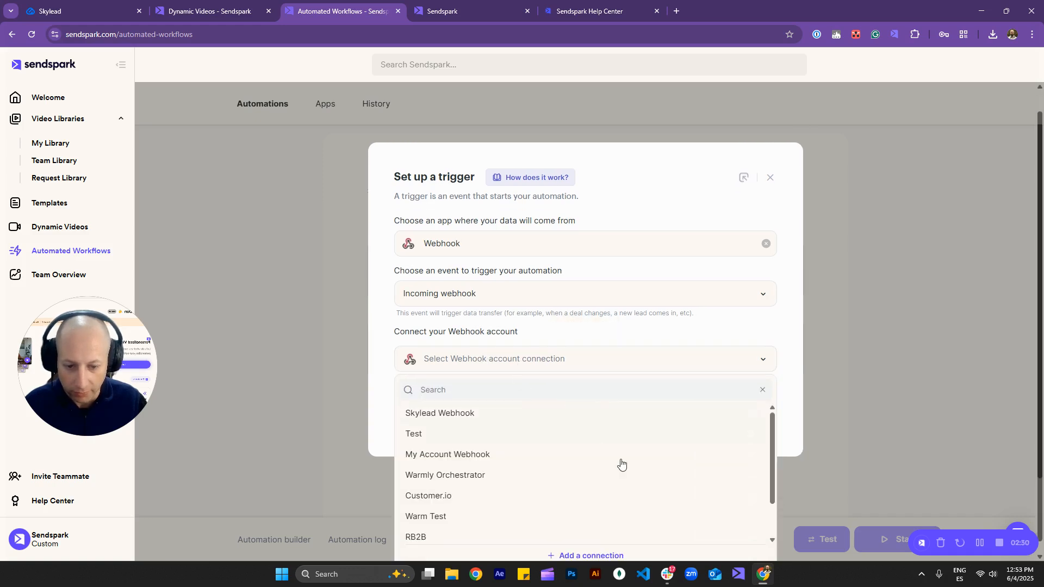
{"action": "left_click", "coordinate": [598, 556]}
{"action": "left_click_drag", "start_coordinate": [529, 245], "coordinate": [357, 229]}
{"action": "type", "text": "Skylead "}
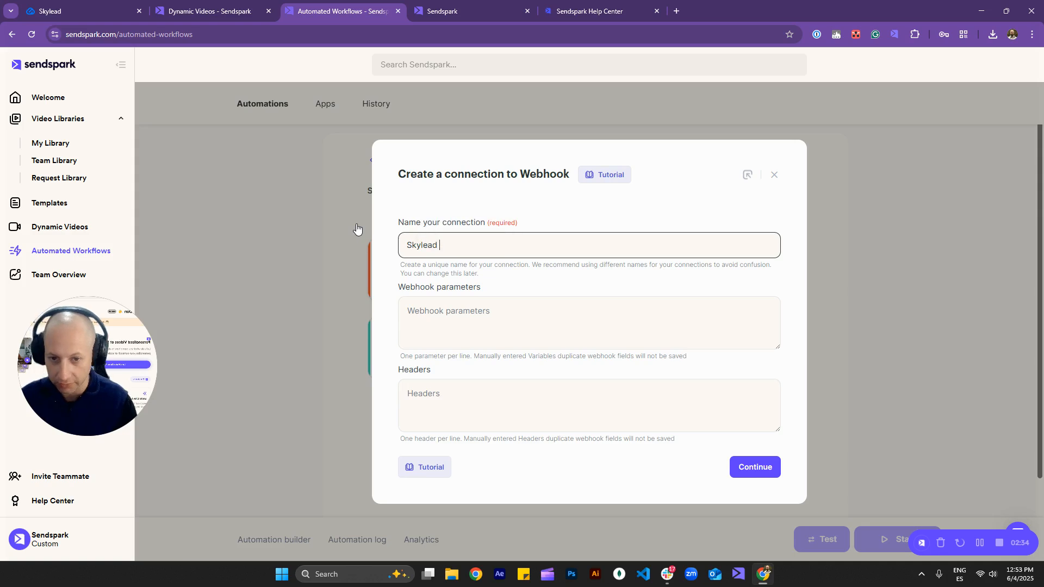
{"action": "type", "text": "Con"}
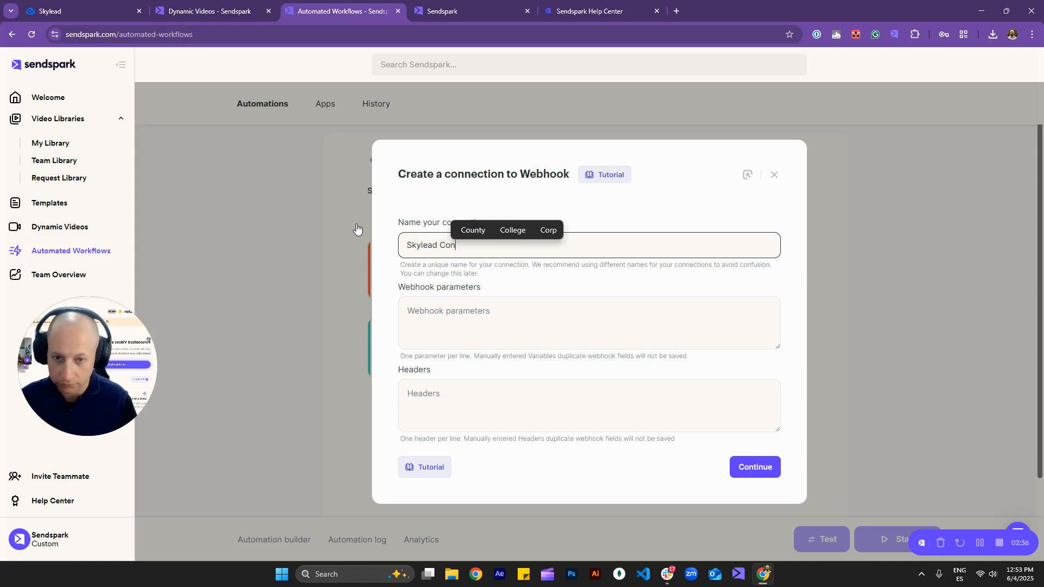
{"action": "type", "text": "nection"}
{"action": "left_click", "coordinate": [470, 295]}
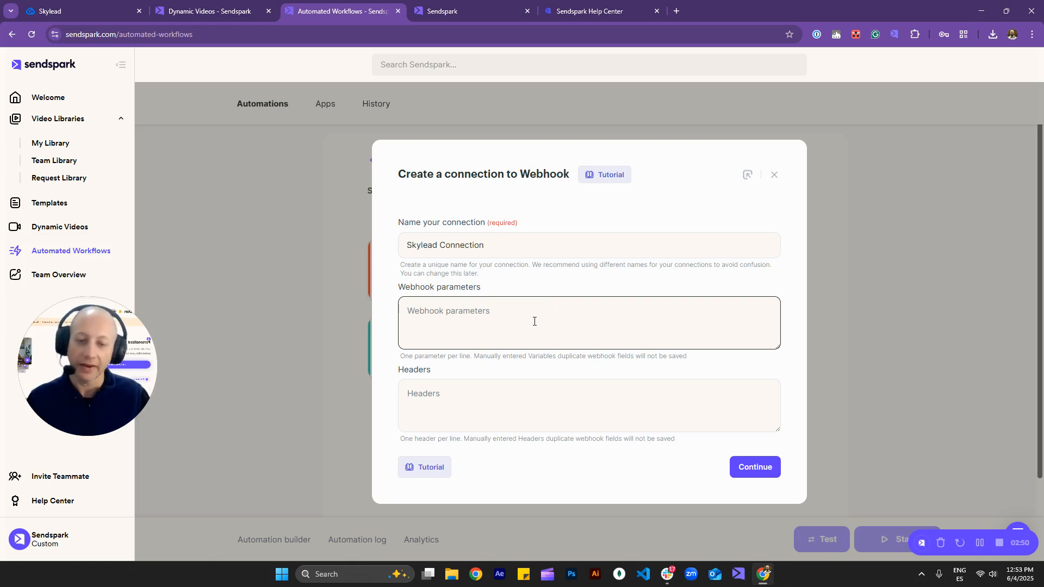
Search the Sendspark Help Center for "api" and open the article on automatically creating dynamic videos via API
{"action": "left_click", "coordinate": [430, 10]}
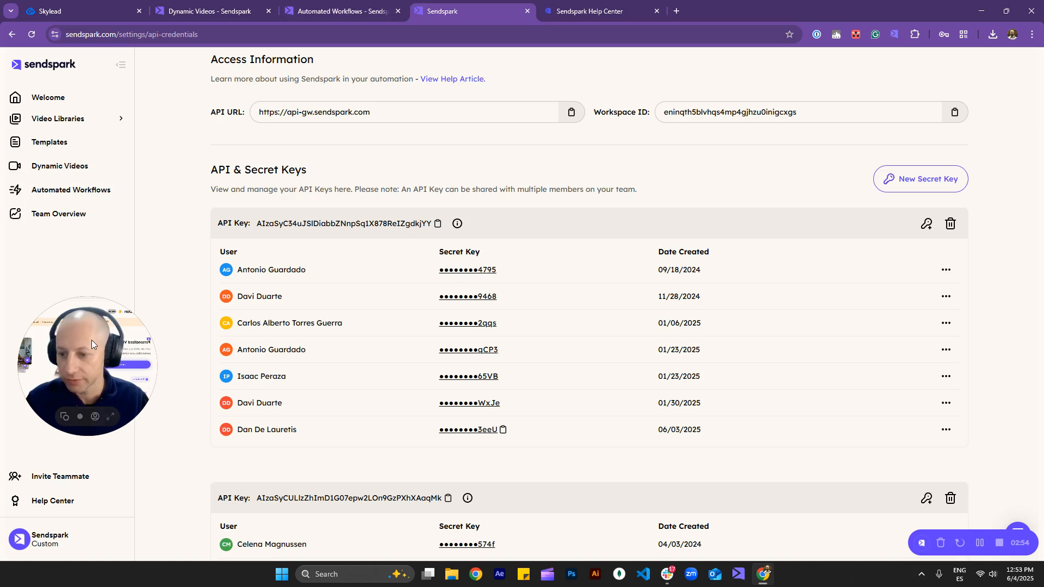
{"action": "left_click_drag", "start_coordinate": [97, 357], "coordinate": [100, 339]}
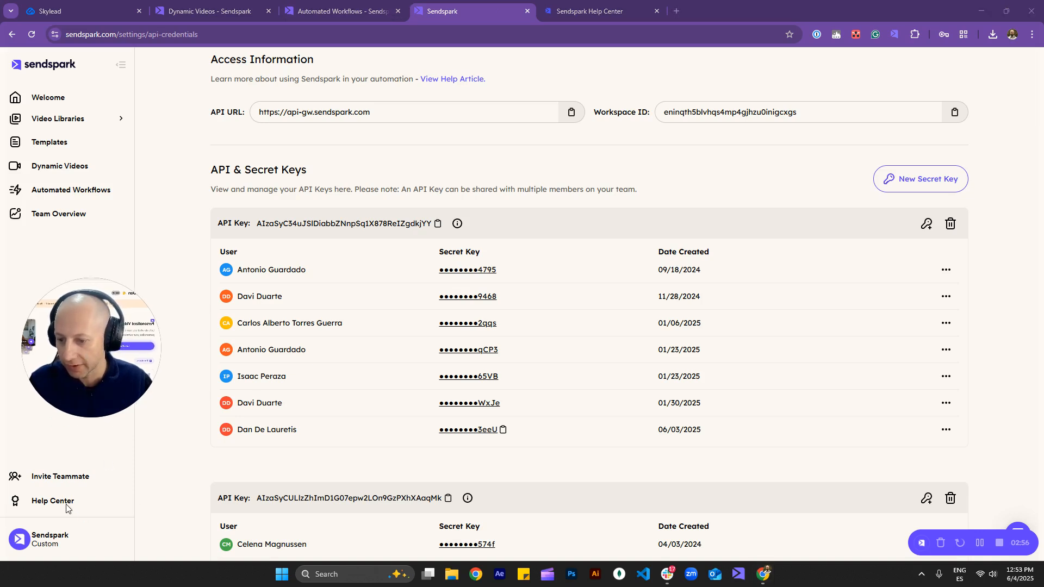
{"action": "left_click", "coordinate": [647, 5]}
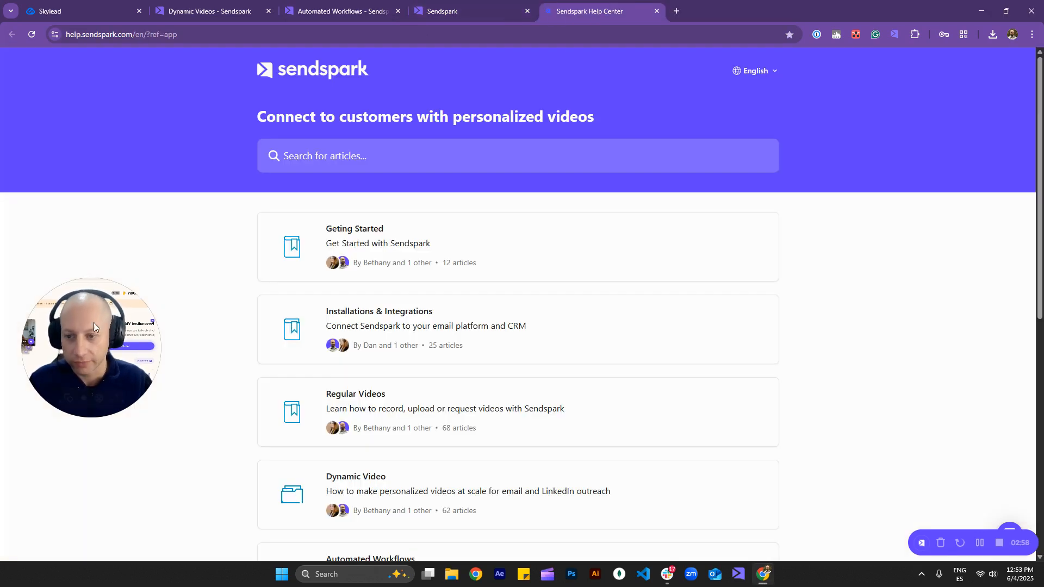
{"action": "left_click_drag", "start_coordinate": [93, 322], "coordinate": [89, 383]}
{"action": "left_click", "coordinate": [419, 152]}
{"action": "type", "text": "api"}
{"action": "key", "text": "Return"}
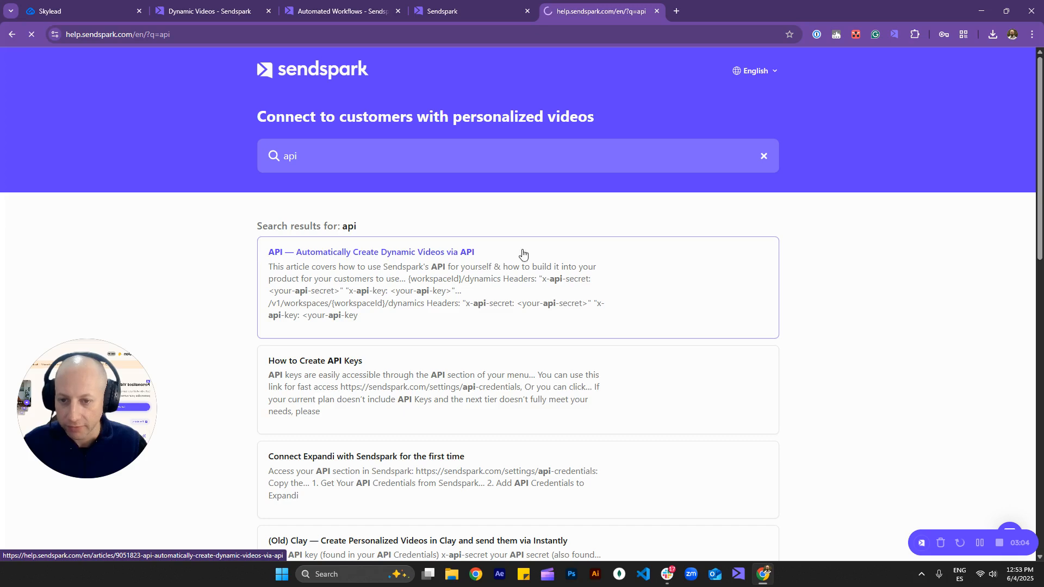
{"action": "left_click", "coordinate": [364, 253]}
Copy the POST endpoint URL for adding a single prospect to a dynamic campaign into the connection's webhook parameters
{"action": "scroll", "coordinate": [375, 261], "scroll_direction": "down", "scroll_amount": 15}
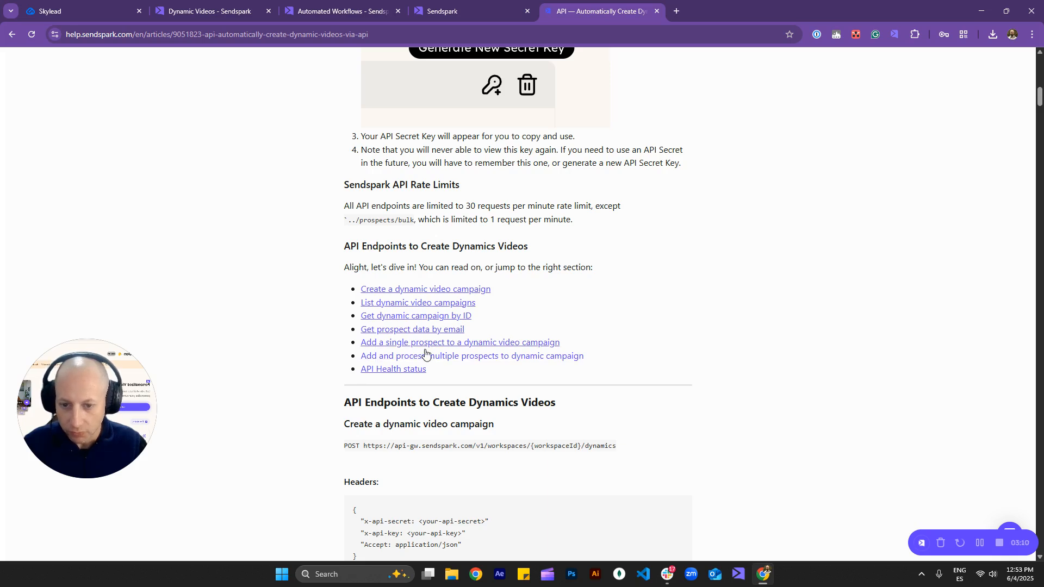
{"action": "left_click", "coordinate": [395, 346]}
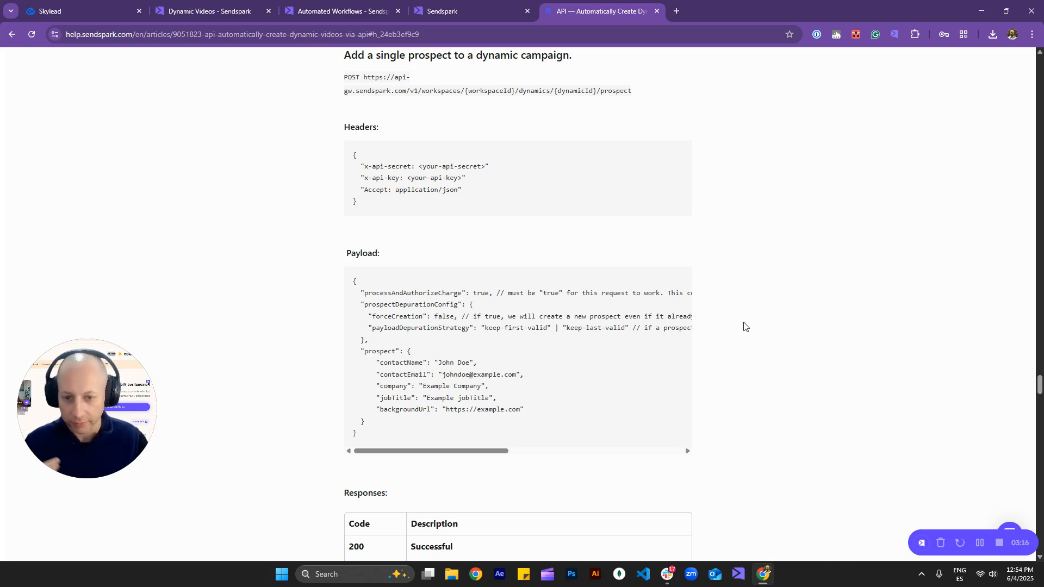
{"action": "scroll", "coordinate": [745, 318], "scroll_direction": "up", "scroll_amount": 2}
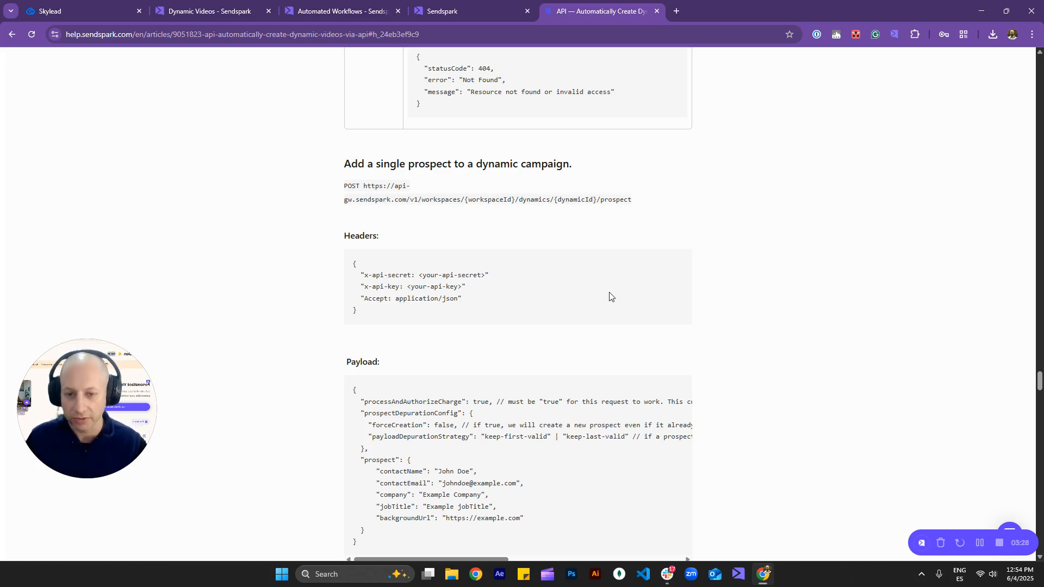
{"action": "scroll", "coordinate": [610, 296], "scroll_direction": "down", "scroll_amount": 1}
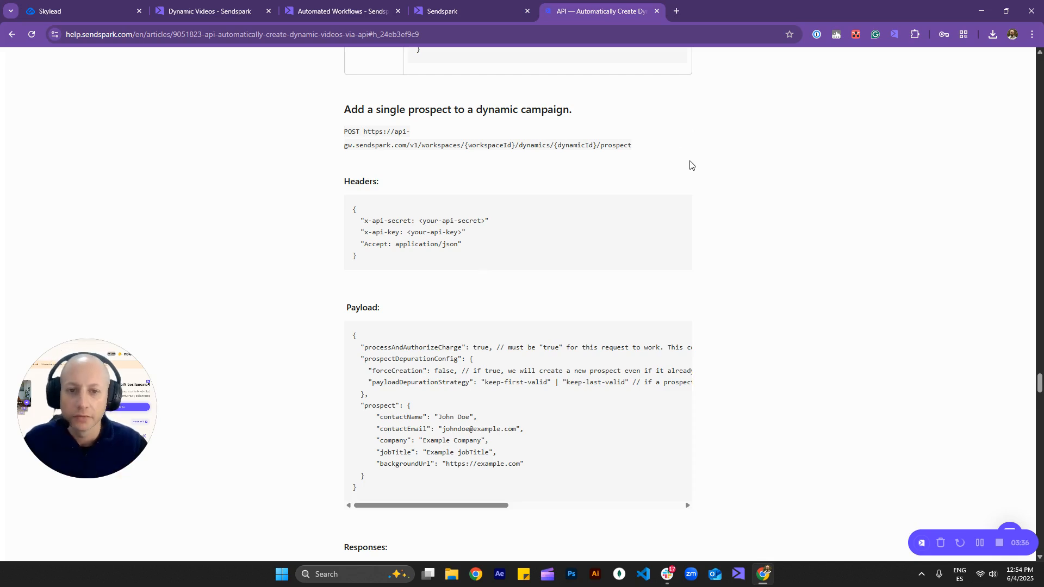
{"action": "left_click_drag", "start_coordinate": [339, 111], "coordinate": [573, 112]}
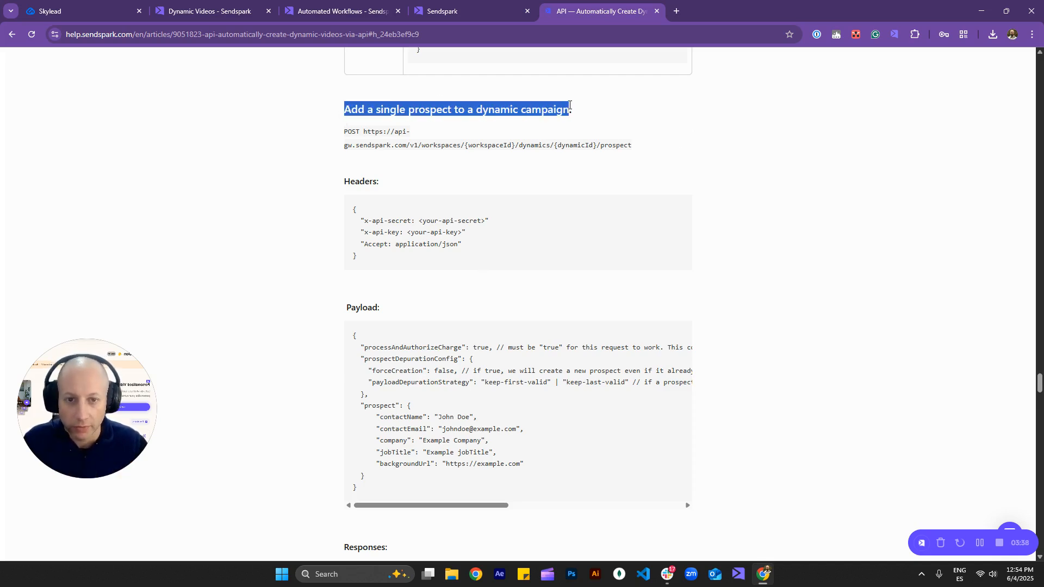
{"action": "left_click", "coordinate": [639, 113]}
{"action": "left_click_drag", "start_coordinate": [644, 147], "coordinate": [365, 131]}
{"action": "key", "text": "ctrl+c"}
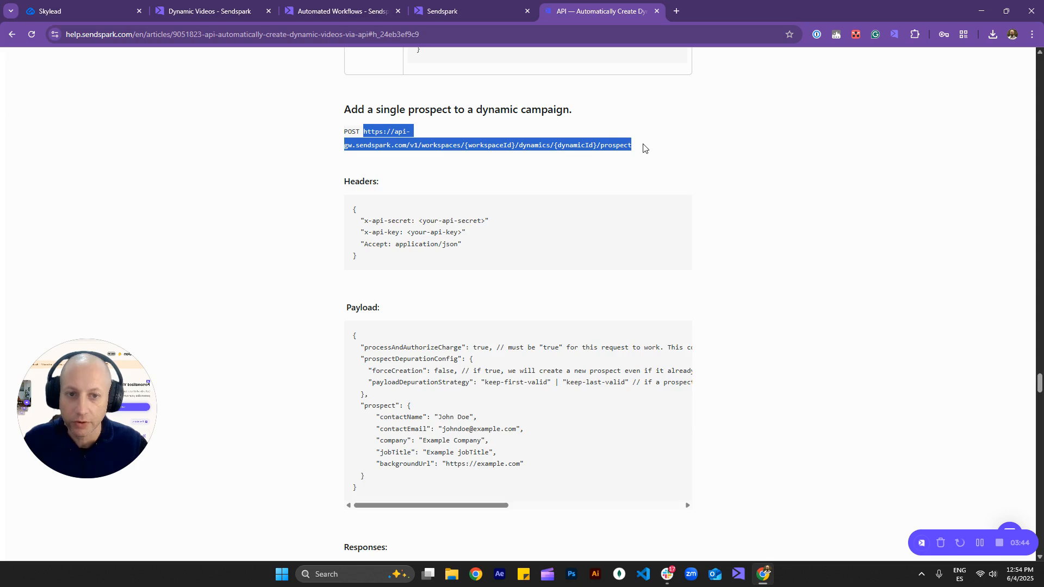
{"action": "left_click", "coordinate": [287, 5]}
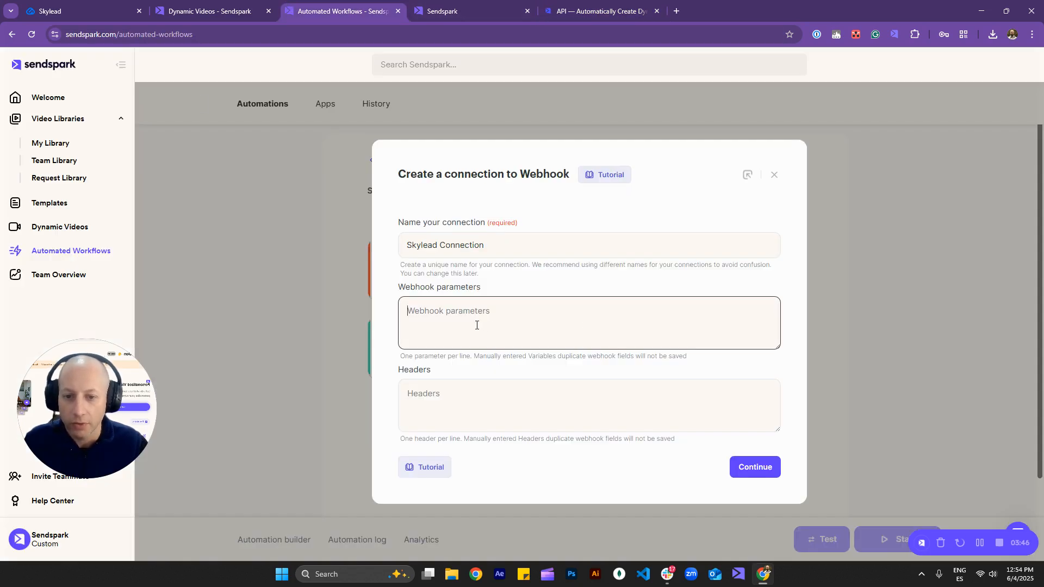
{"action": "key", "text": "ctrl+v"}
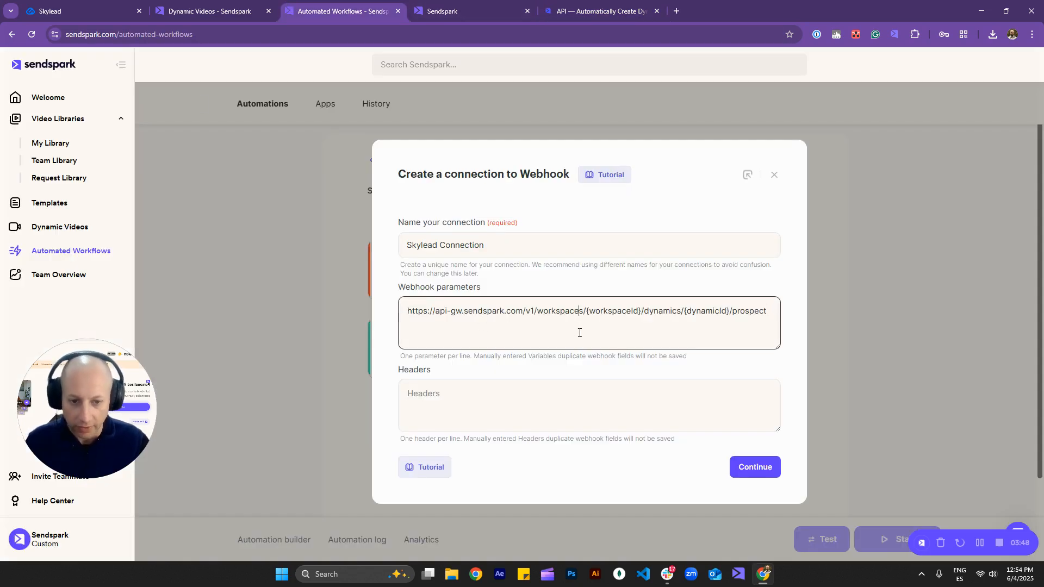
Replace the {dynamicId} placeholder in the webhook URL with the campaign ID copied from the Skylead dynamic video campaign
{"action": "left_click_drag", "start_coordinate": [589, 311], "coordinate": [728, 314]}
{"action": "left_click", "coordinate": [725, 330]}
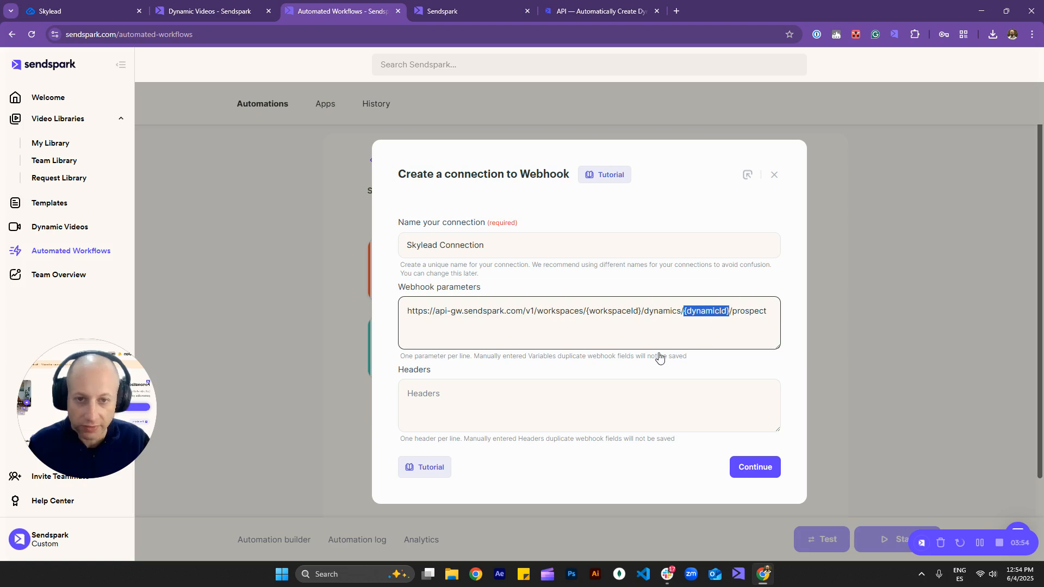
{"action": "left_click", "coordinate": [475, 7]}
{"action": "left_click", "coordinate": [217, 11]}
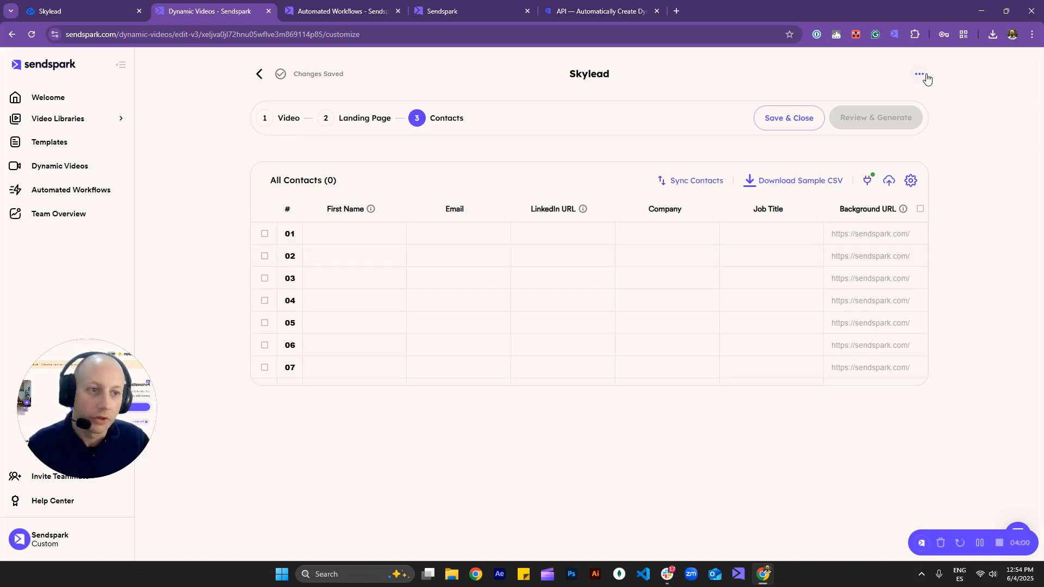
{"action": "left_click", "coordinate": [919, 77]}
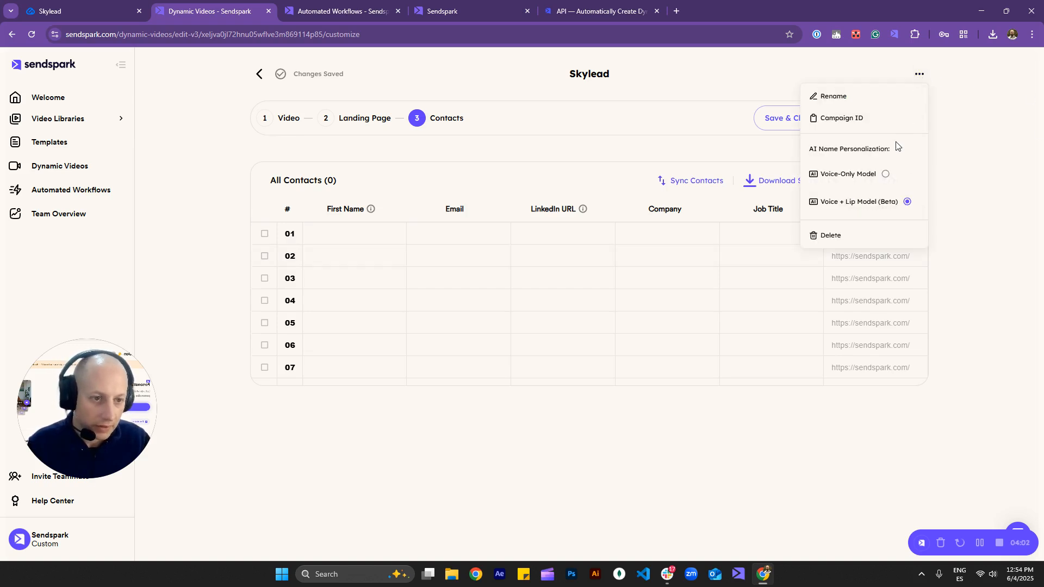
{"action": "left_click", "coordinate": [857, 120]}
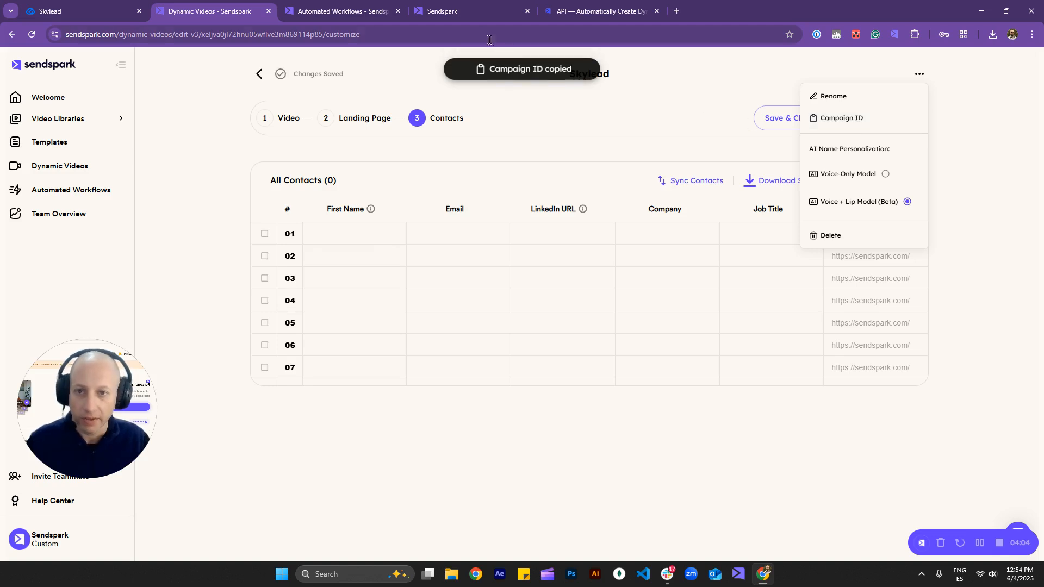
{"action": "left_click", "coordinate": [475, 6]}
{"action": "left_click", "coordinate": [386, 4]}
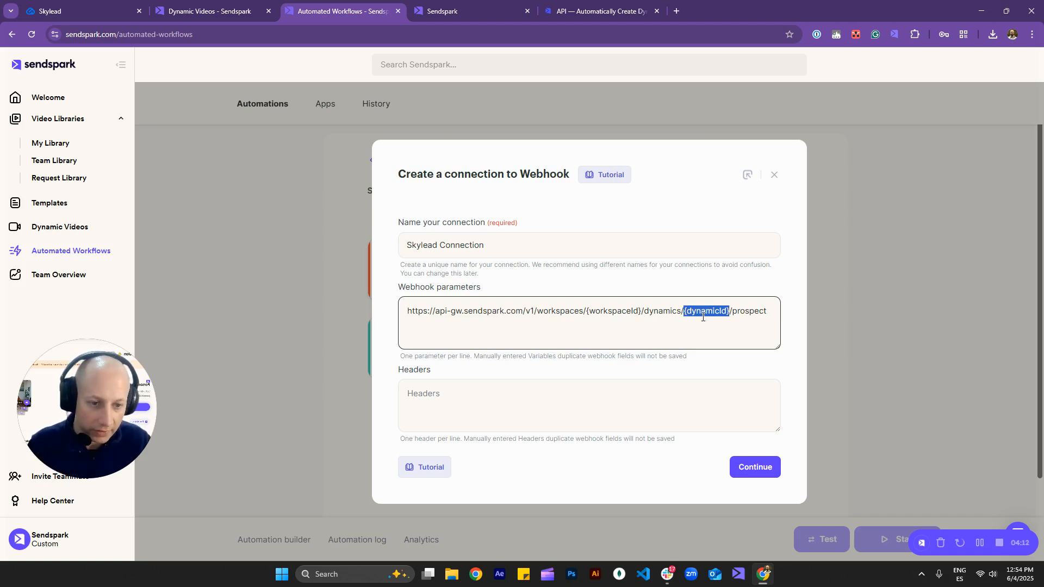
{"action": "key", "text": "ctrl+v"}
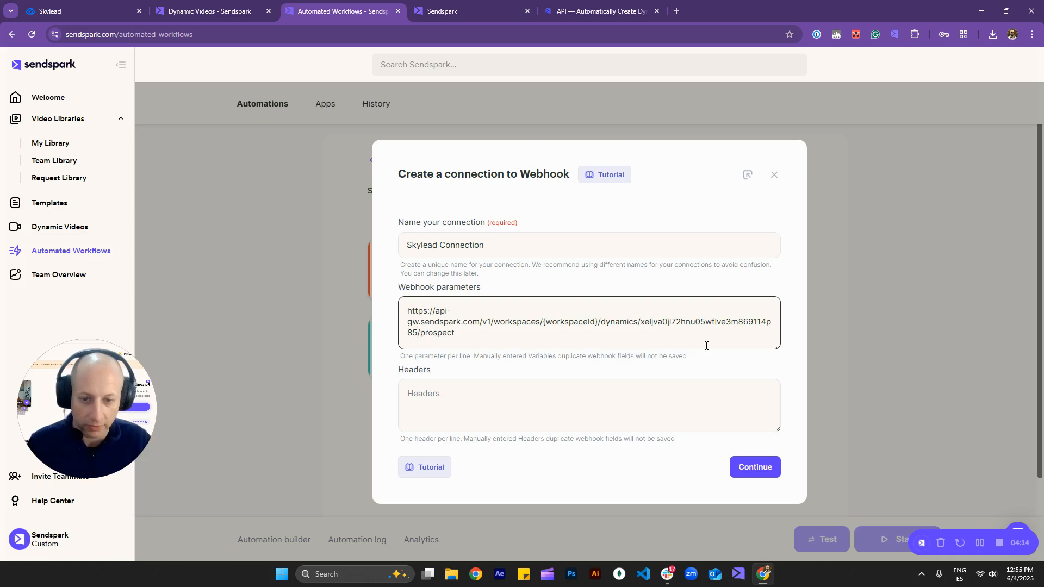
Remove the {workspaceId} placeholder from the webhook URL
{"action": "left_click", "coordinate": [517, 322]}
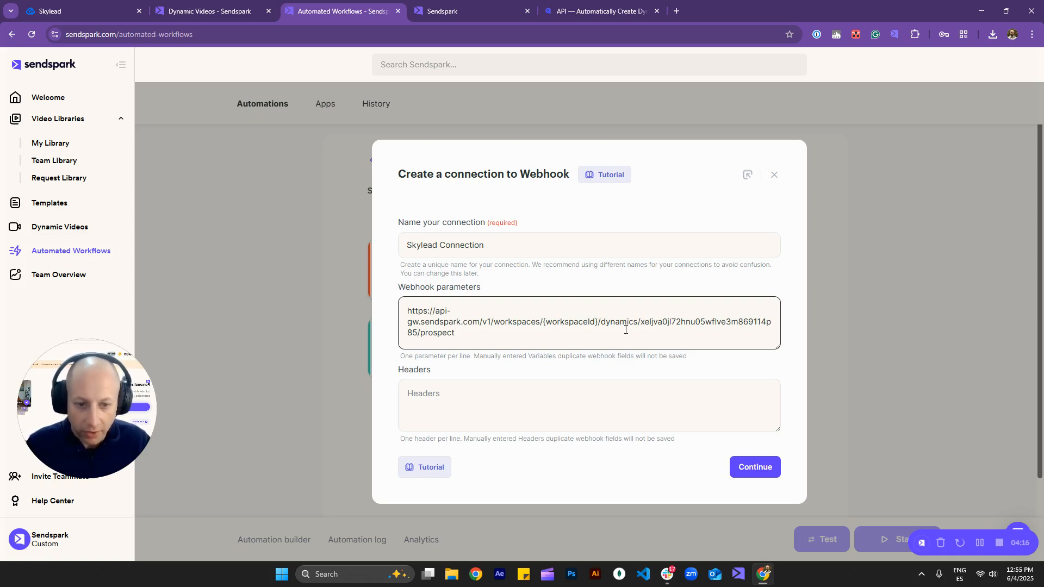
{"action": "left_click_drag", "start_coordinate": [542, 322], "coordinate": [598, 321]}
{"action": "key", "text": "BackSpace"}
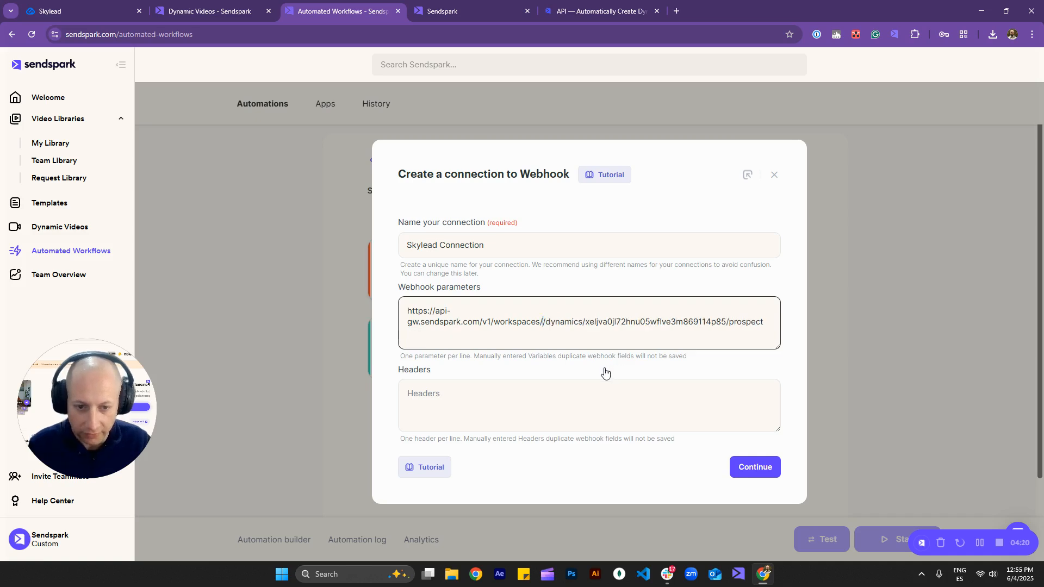
Copy the workspace ID from the API Credentials page and insert it after workspaces/ in the webhook URL
{"action": "left_click", "coordinate": [456, 8]}
{"action": "left_click", "coordinate": [33, 539]}
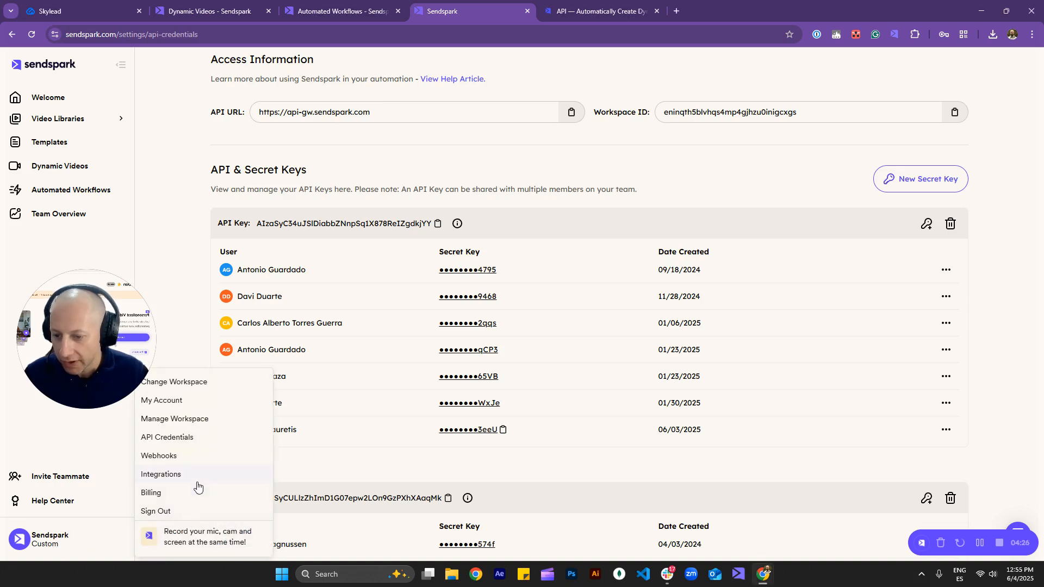
{"action": "left_click", "coordinate": [193, 441]}
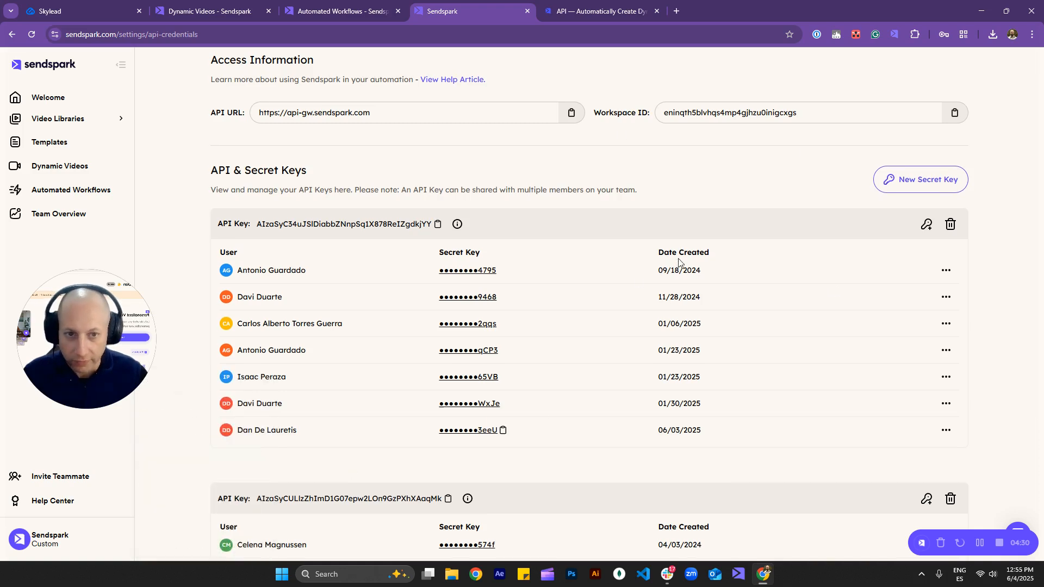
{"action": "scroll", "coordinate": [679, 263], "scroll_direction": "up", "scroll_amount": 3}
{"action": "scroll", "coordinate": [641, 231], "scroll_direction": "down", "scroll_amount": 2}
{"action": "scroll", "coordinate": [696, 332], "scroll_direction": "up", "scroll_amount": 2}
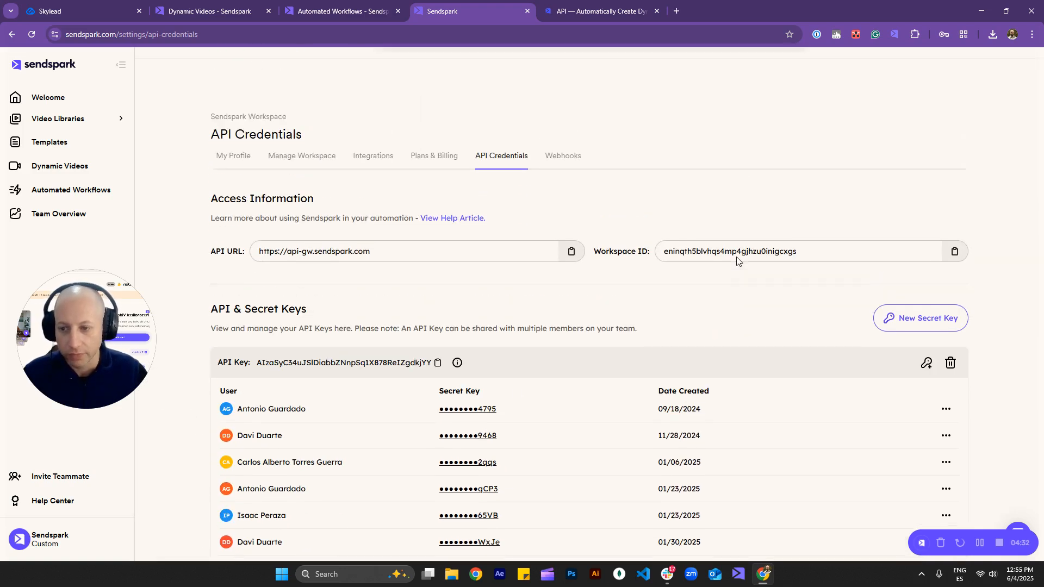
{"action": "scroll", "coordinate": [722, 279], "scroll_direction": "down", "scroll_amount": 1}
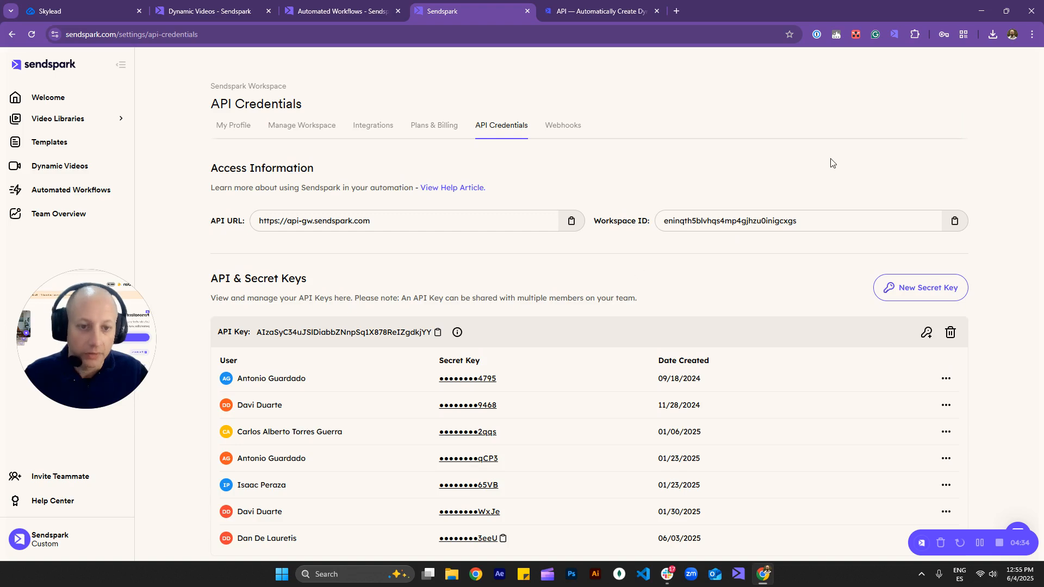
{"action": "left_click_drag", "start_coordinate": [649, 221], "coordinate": [601, 220]}
{"action": "left_click", "coordinate": [954, 220]}
{"action": "left_click", "coordinate": [315, 9]}
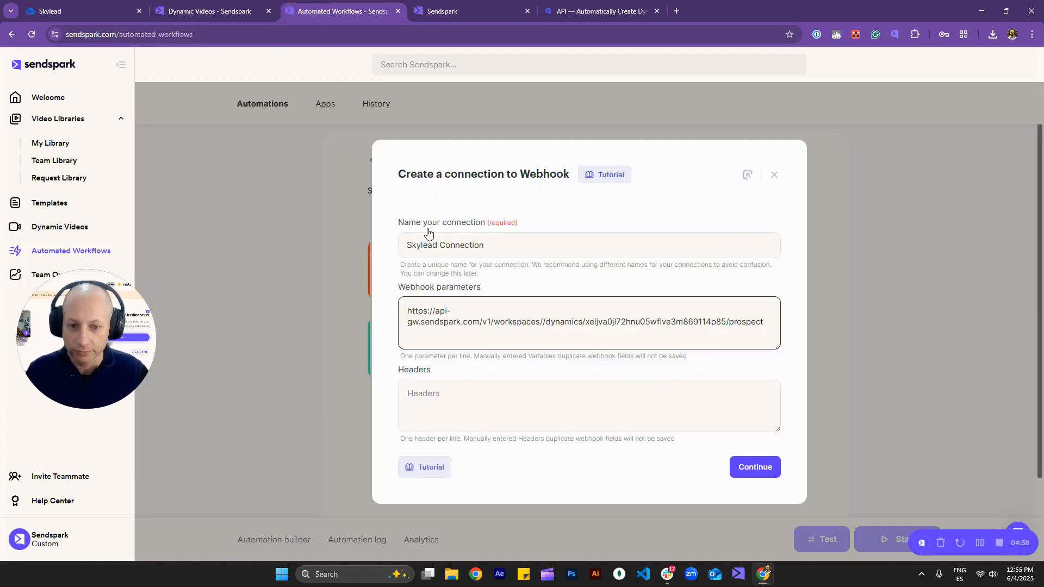
{"action": "key", "text": "ctrl+v"}
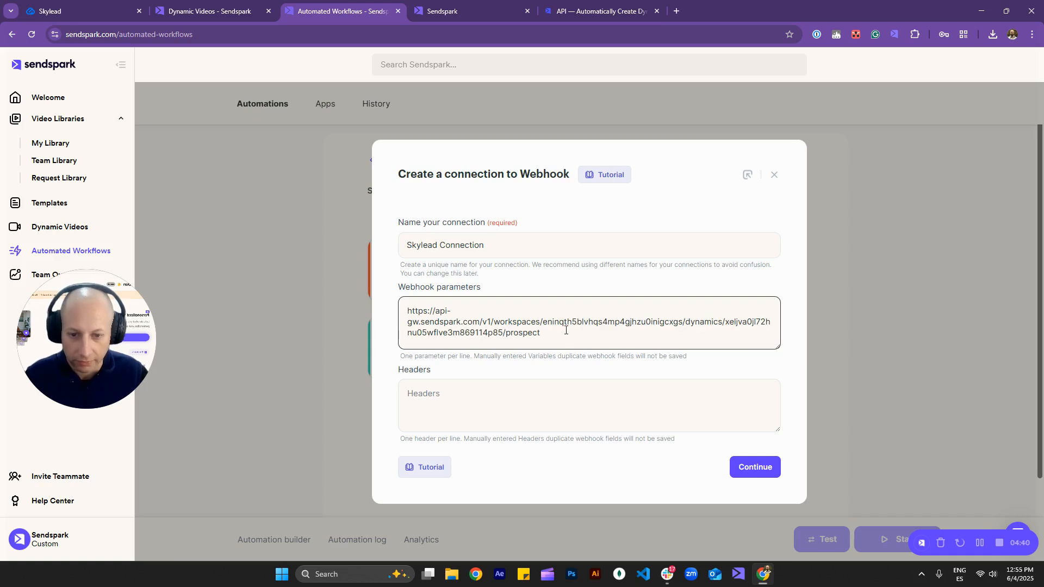
Copy the x-api-secret, x-api-key and Accept header lines from the single-prospect section of the API article into the connection's headers
{"action": "left_click", "coordinate": [619, 10]}
{"action": "scroll", "coordinate": [312, 224], "scroll_direction": "down", "scroll_amount": 1}
{"action": "scroll", "coordinate": [422, 212], "scroll_direction": "up", "scroll_amount": 1}
{"action": "left_click", "coordinate": [361, 193]}
{"action": "left_click_drag", "start_coordinate": [336, 178], "coordinate": [424, 211]}
{"action": "left_click", "coordinate": [509, 248]}
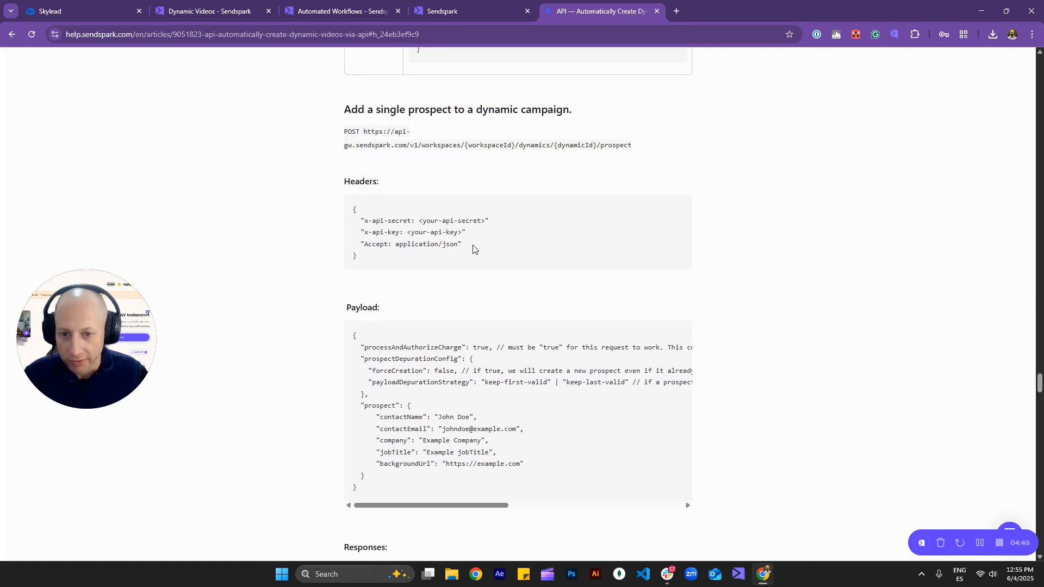
{"action": "left_click_drag", "start_coordinate": [471, 245], "coordinate": [355, 219]}
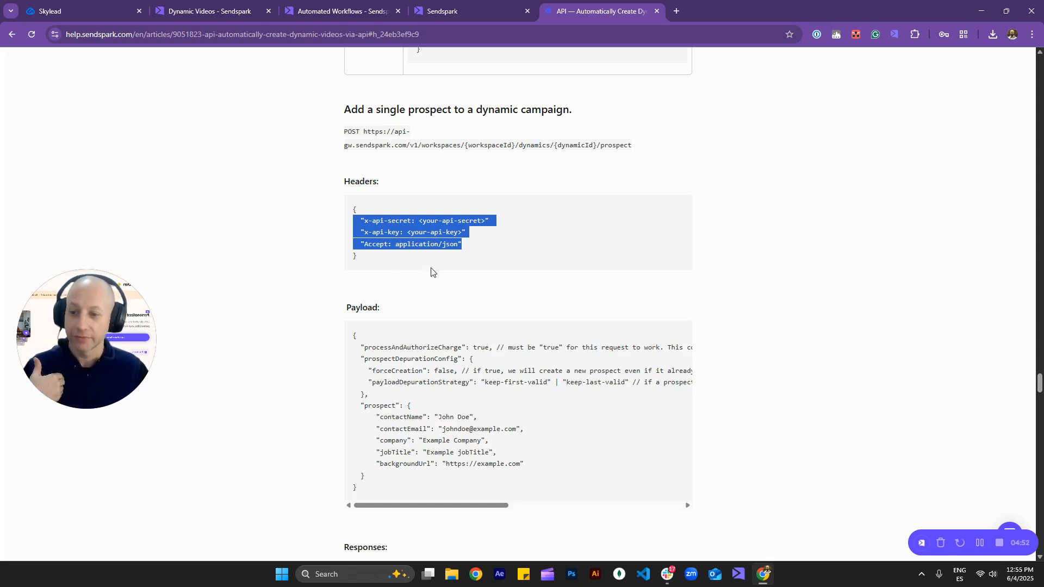
{"action": "left_click", "coordinate": [498, 8]}
{"action": "left_click", "coordinate": [375, 8]}
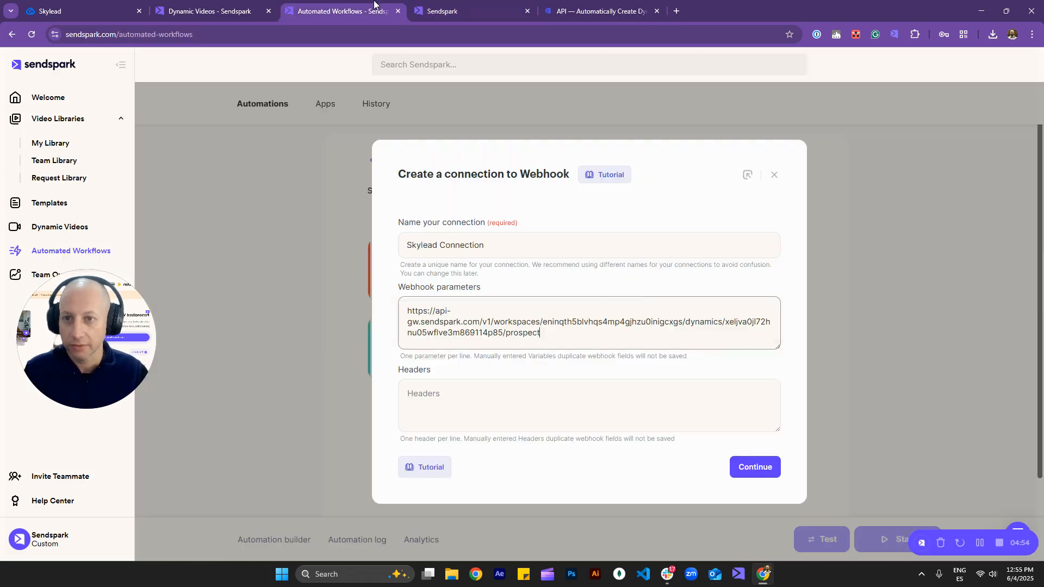
{"action": "left_click", "coordinate": [464, 399]}
{"action": "key", "text": "ctrl+v"}
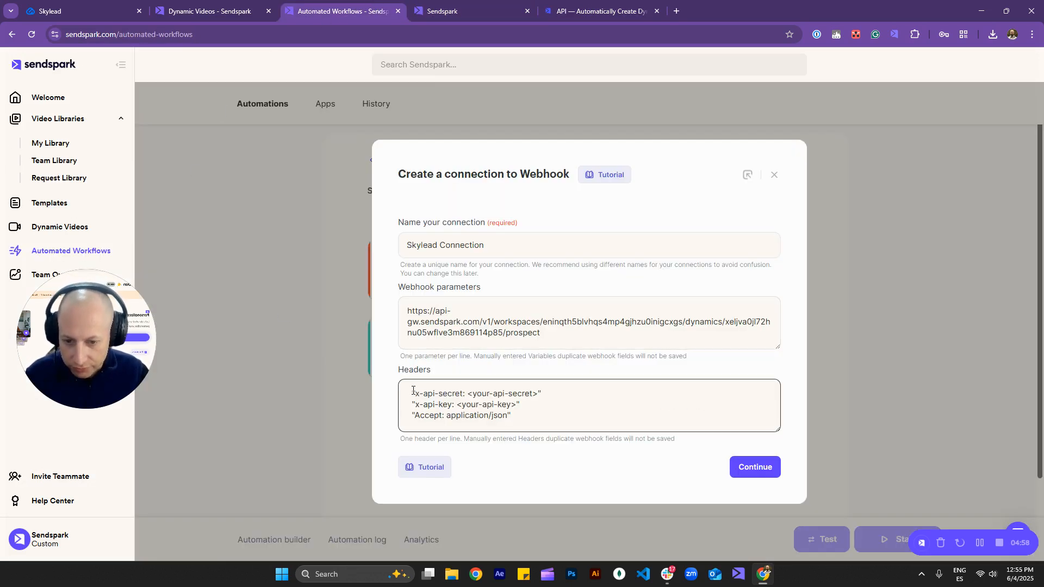
Remove the leading quotation marks and indentation from the x-api-secret, x-api-key and Accept lines in the connection headers
{"action": "key", "text": "BackSpace"}
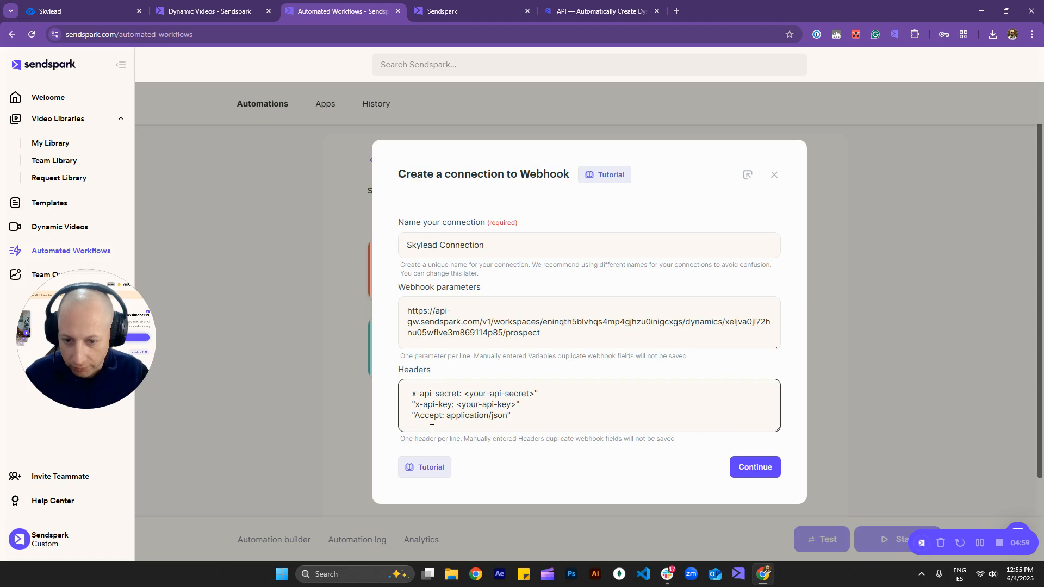
{"action": "left_click", "coordinate": [415, 404]}
{"action": "key", "text": "BackSpace"}
{"action": "key", "text": "BackSpace"}
{"action": "key", "text": "BackSpace"}
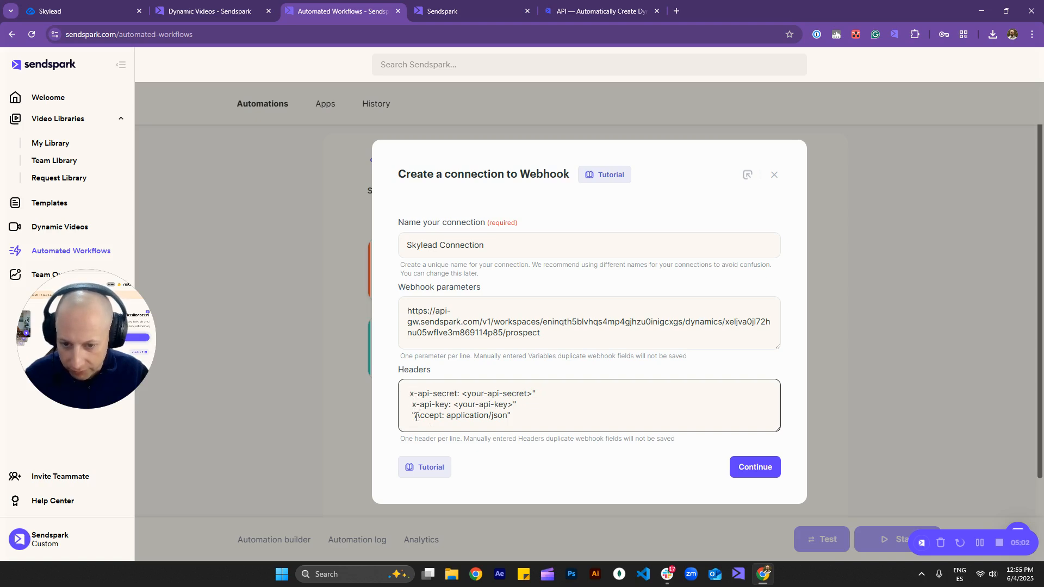
{"action": "left_click", "coordinate": [411, 394]}
{"action": "key", "text": "BackSpace"}
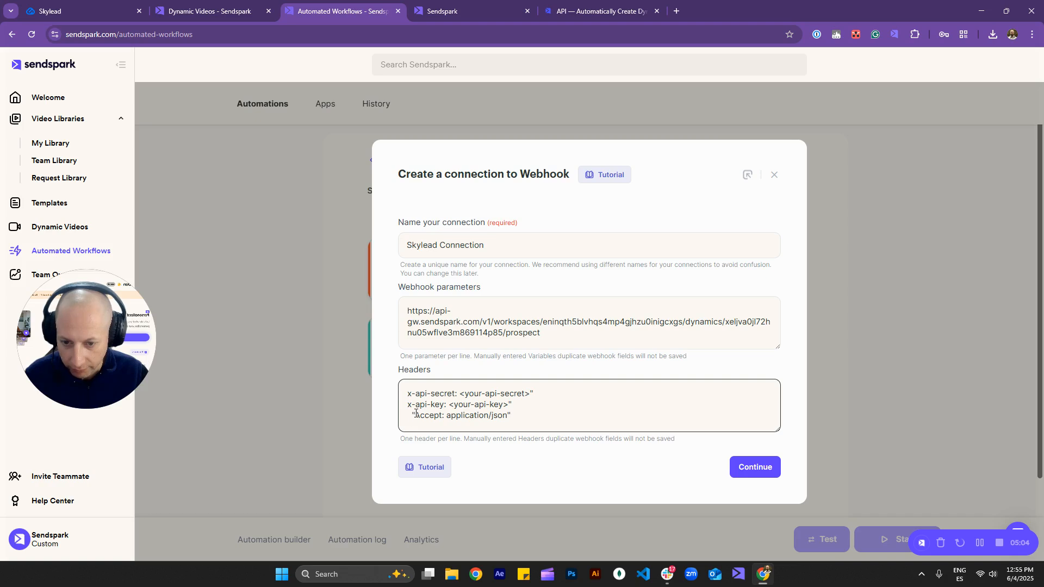
{"action": "left_click", "coordinate": [415, 415]}
{"action": "key", "text": "BackSpace"}
{"action": "key", "text": "BackSpace"}
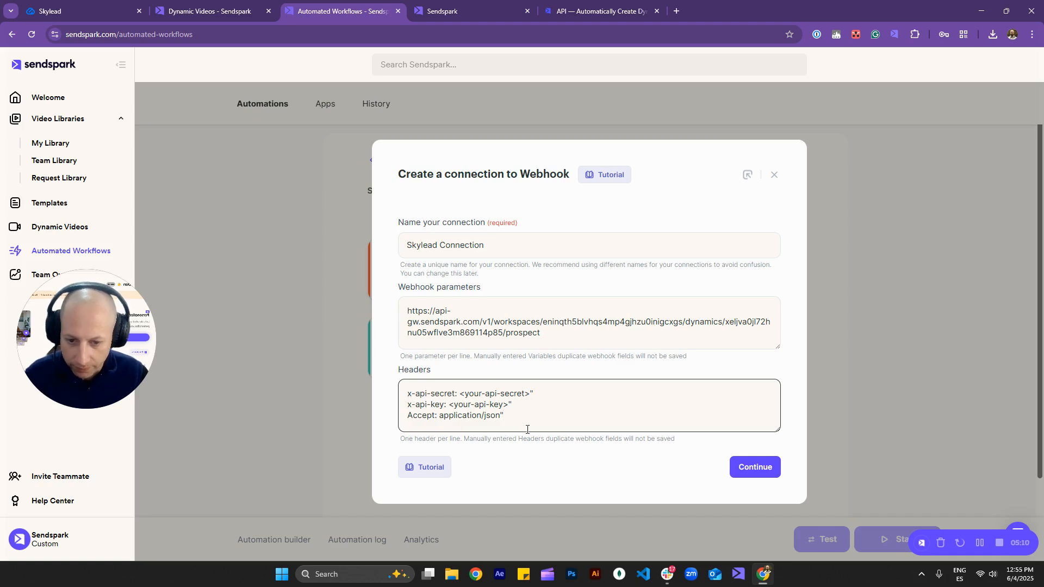
Clear the placeholder values after x-api-secret and x-api-key, and strip the closing quotation mark from the Accept: application/json header
{"action": "left_click_drag", "start_coordinate": [526, 405], "coordinate": [450, 405]}
{"action": "key", "text": "BackSpace"}
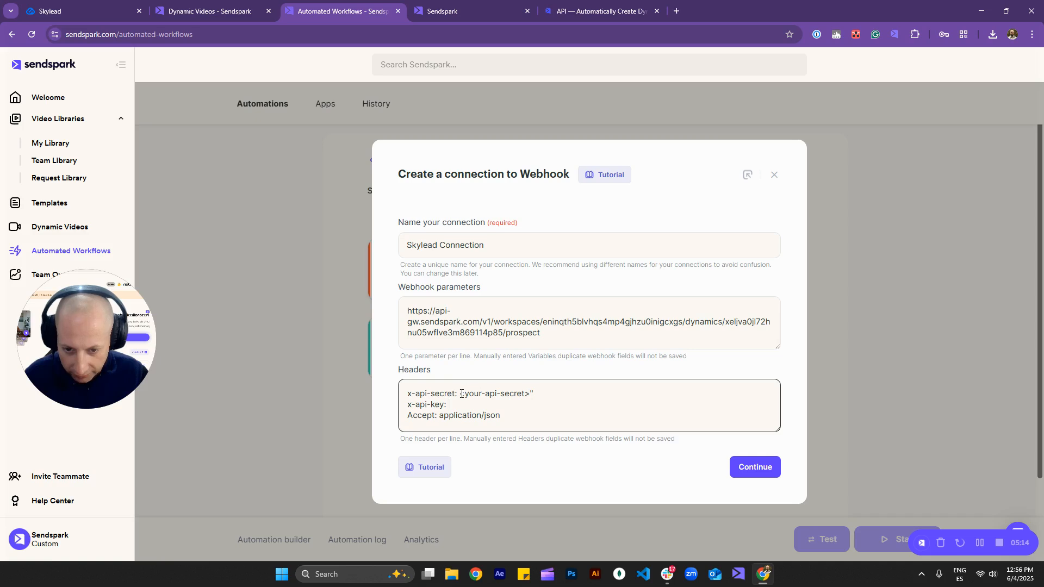
{"action": "left_click_drag", "start_coordinate": [460, 393], "coordinate": [538, 397]}
{"action": "key", "text": "BackSpace"}
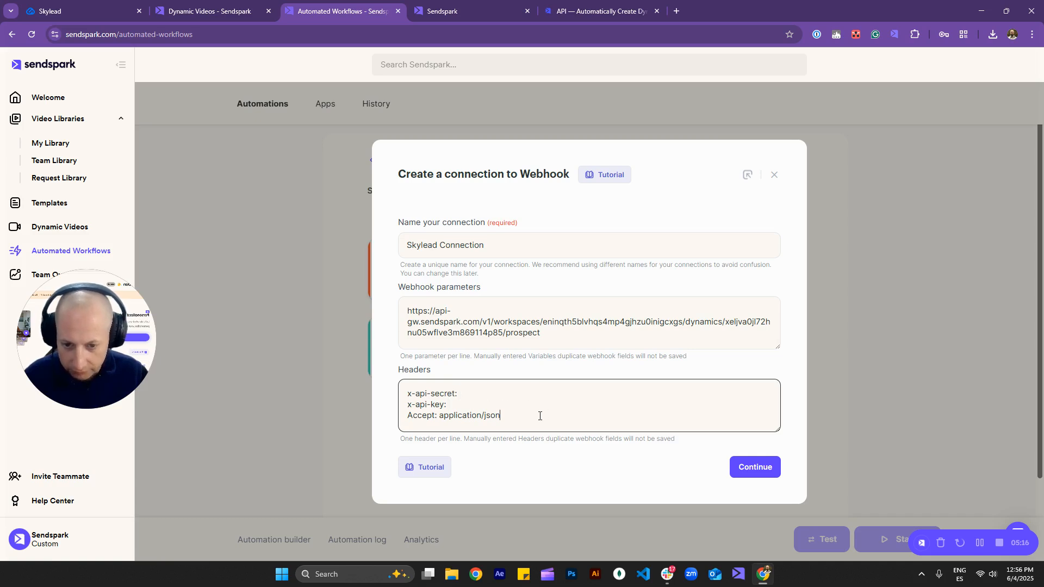
{"action": "left_click_drag", "start_coordinate": [439, 420], "coordinate": [511, 415]}
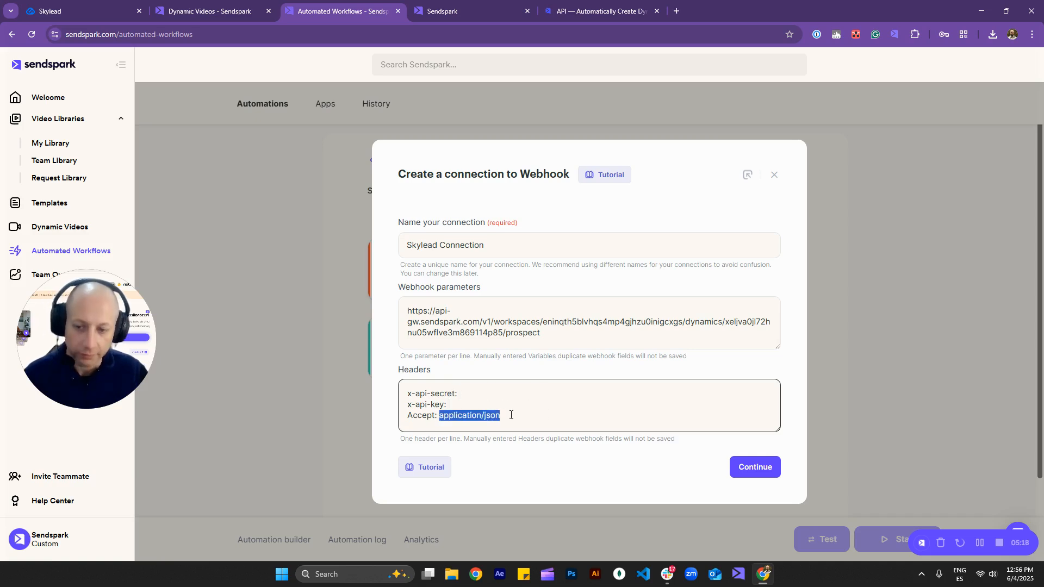
{"action": "left_click", "coordinate": [527, 417]}
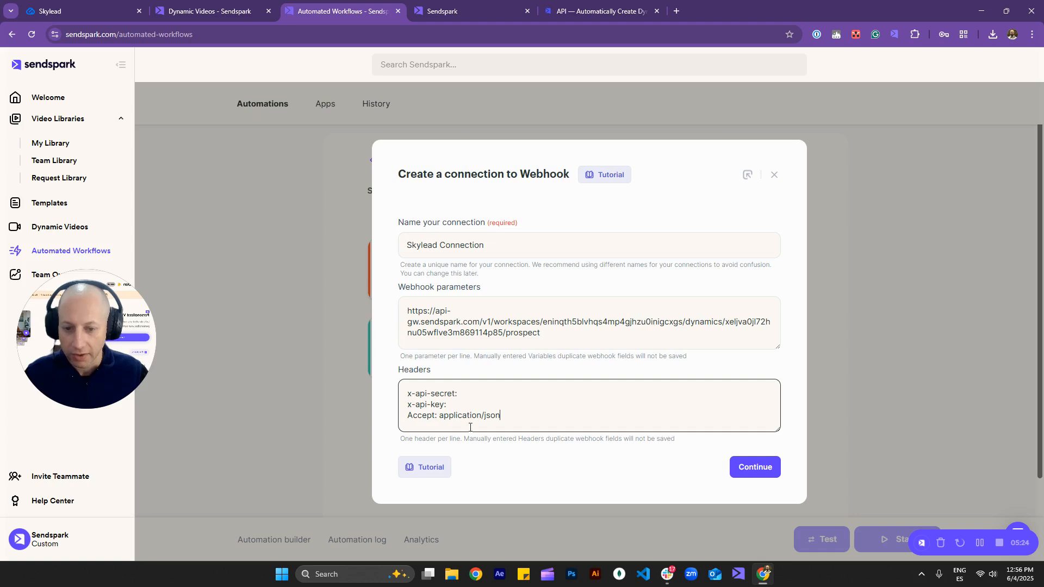
Copy the first API key from the API Credentials page and paste it after x-api-key in the connection headers
{"action": "left_click", "coordinate": [485, 4]}
{"action": "scroll", "coordinate": [531, 197], "scroll_direction": "down", "scroll_amount": 1}
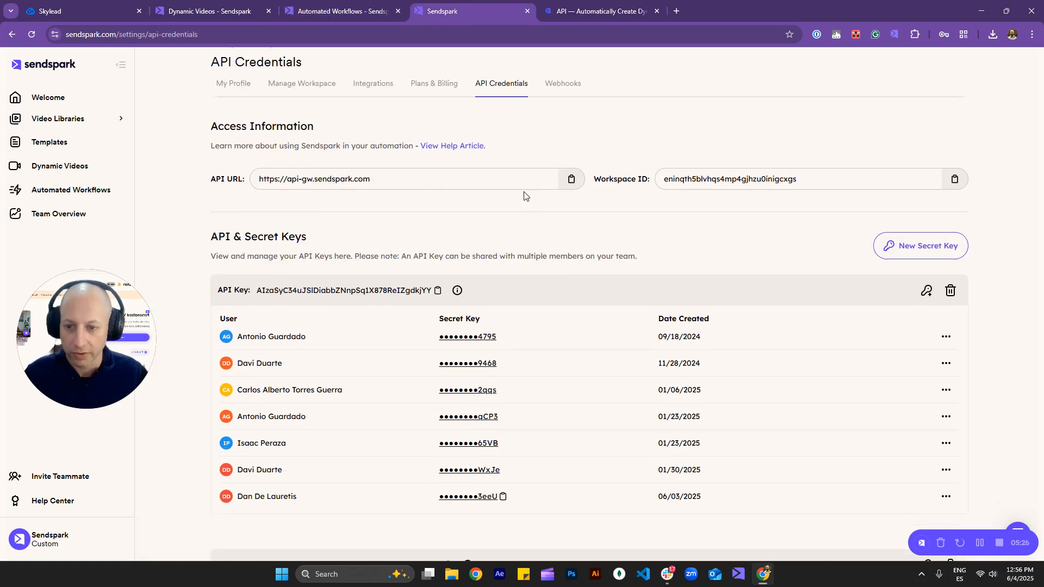
{"action": "left_click", "coordinate": [438, 279]}
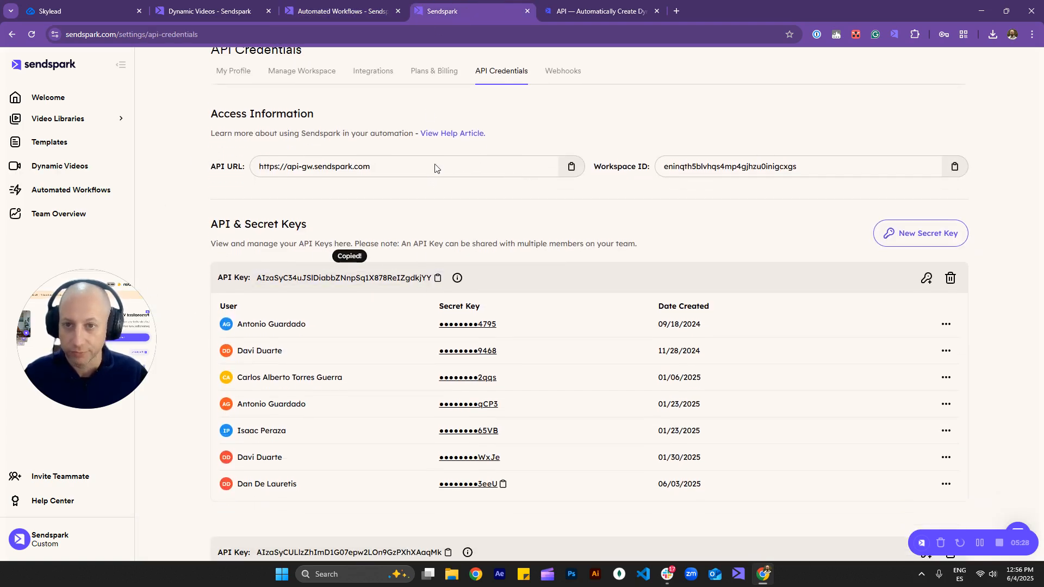
{"action": "left_click", "coordinate": [363, 6]}
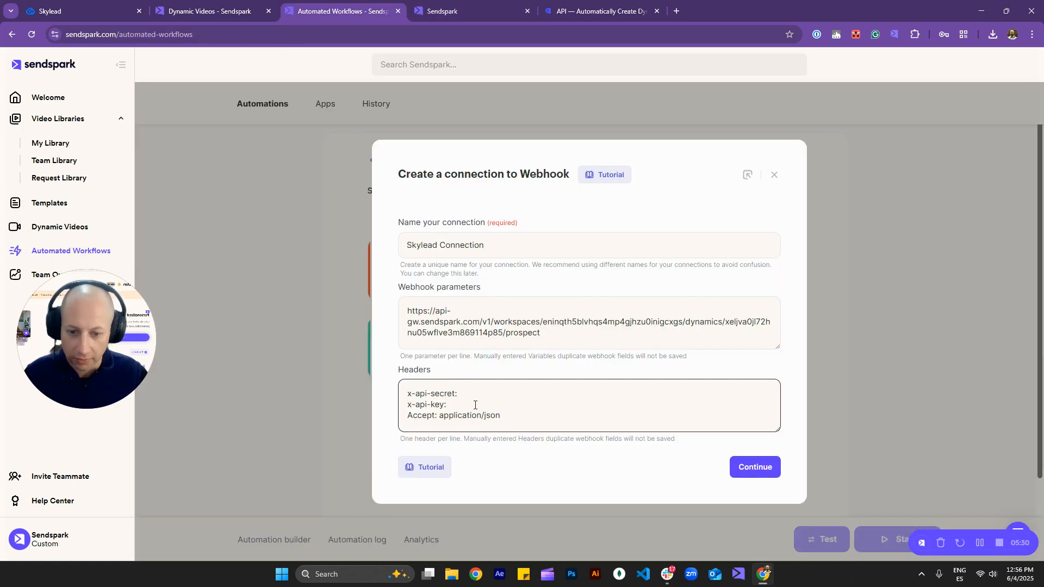
{"action": "key", "text": "ctrl+v"}
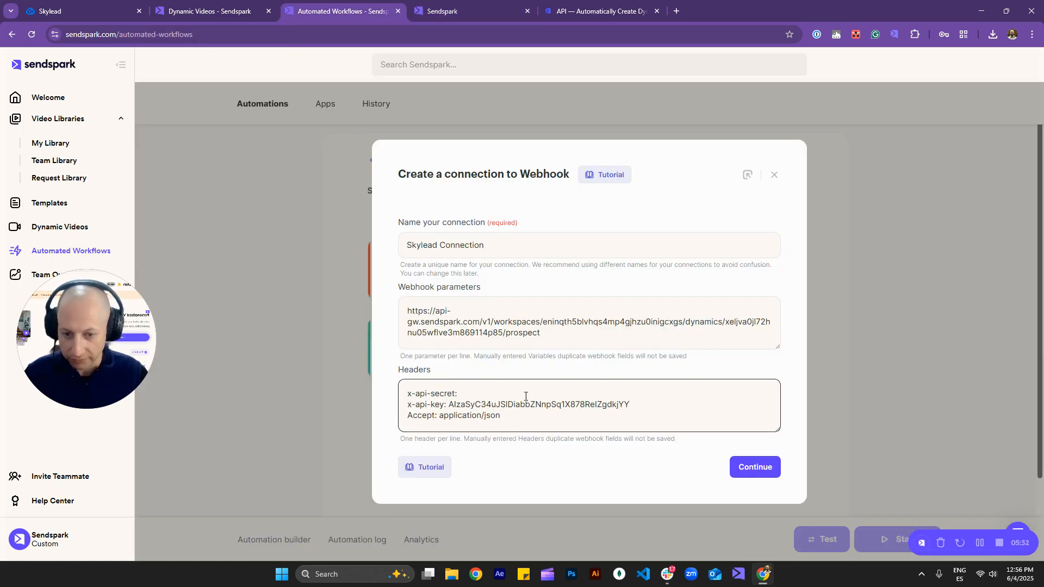
Copy the secret key dated 06/03/2025 under that API key and paste it after x-api-secret in the connection headers
{"action": "left_click", "coordinate": [452, 7]}
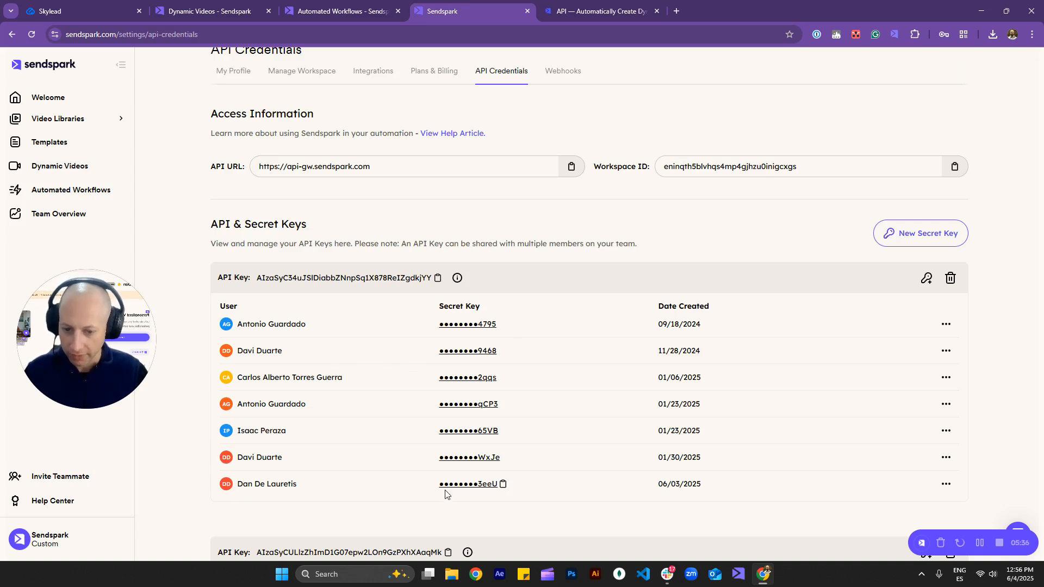
{"action": "left_click", "coordinate": [503, 484]}
{"action": "left_click", "coordinate": [340, 11]}
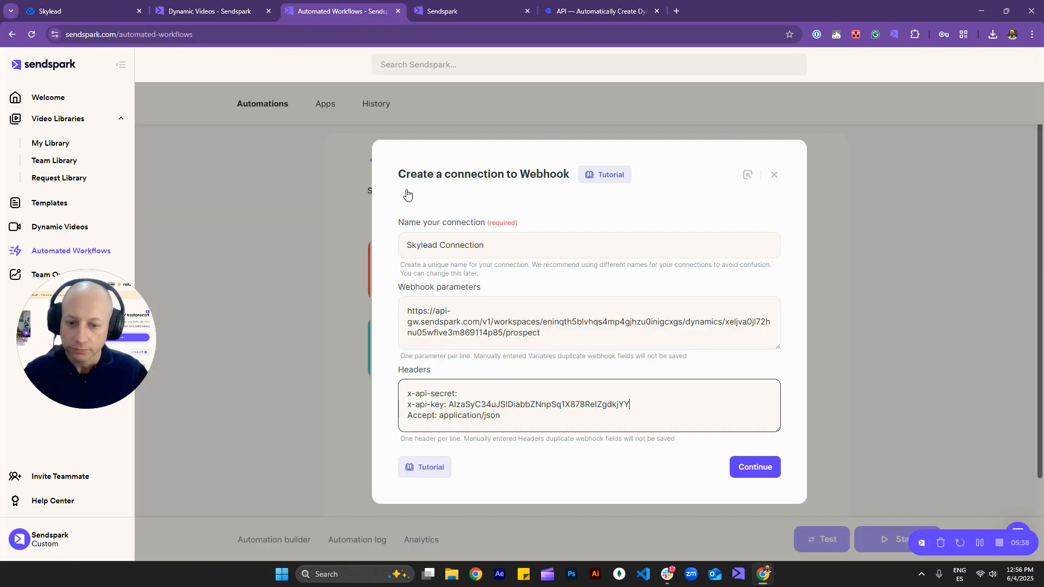
{"action": "left_click", "coordinate": [482, 396]}
{"action": "key", "text": "ctrl+v"}
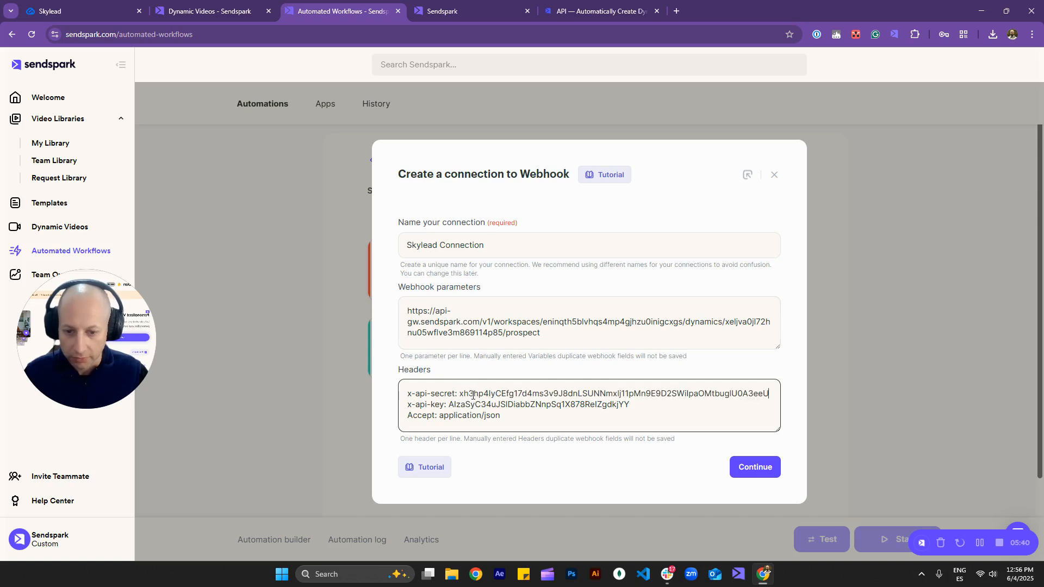
{"action": "left_click", "coordinate": [457, 393]}
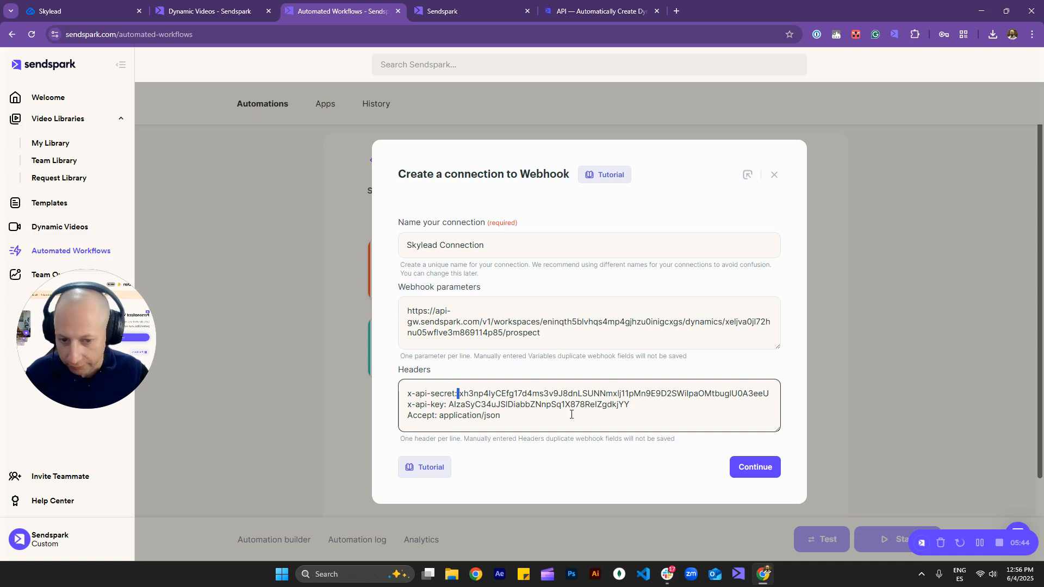
{"action": "left_click", "coordinate": [618, 483]}
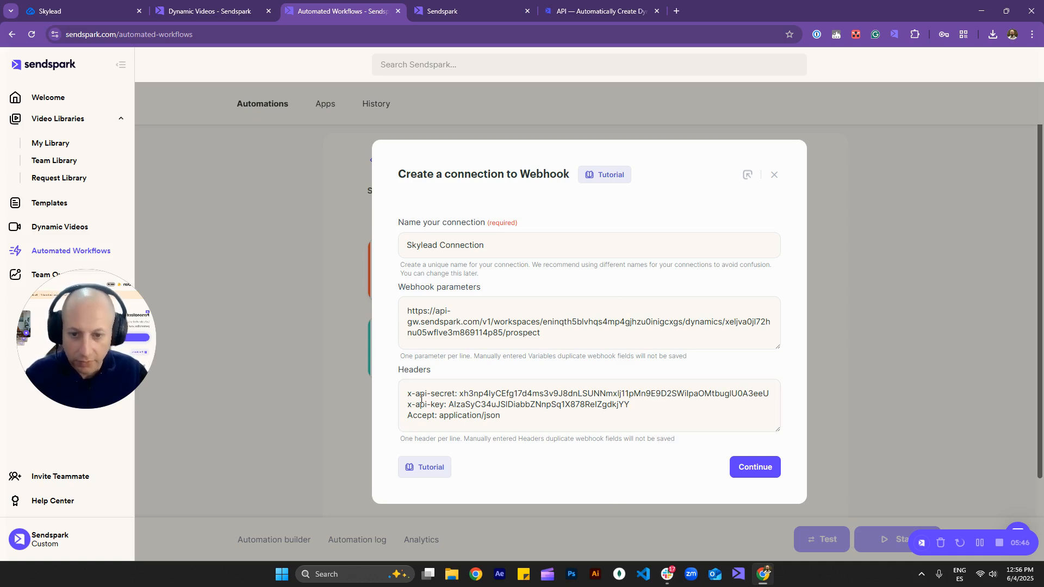
Create the Skylead Connection and confirm it as the account for the Incoming webhook trigger
{"action": "left_click", "coordinate": [767, 475]}
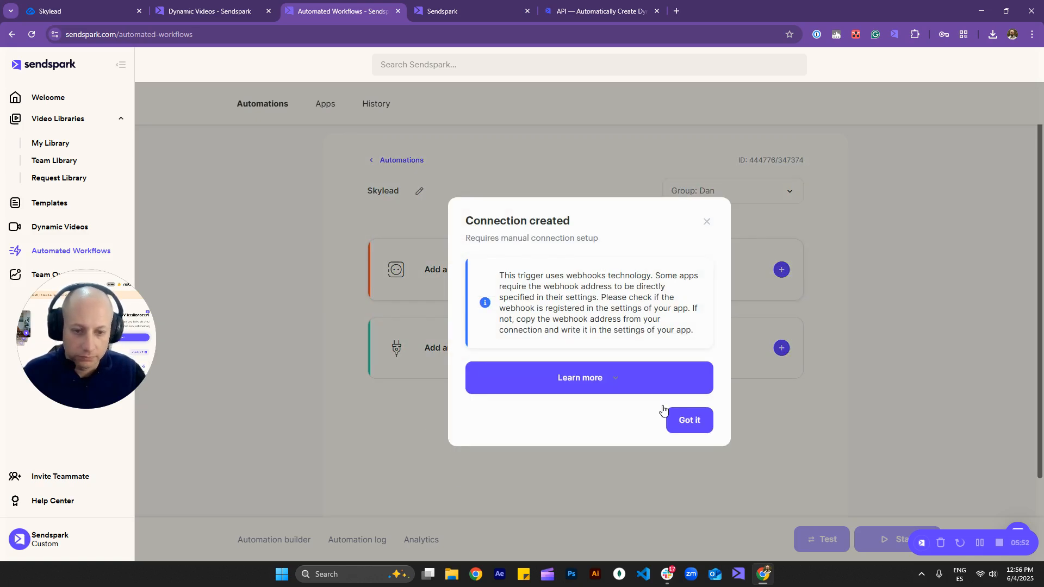
{"action": "left_click", "coordinate": [688, 427]}
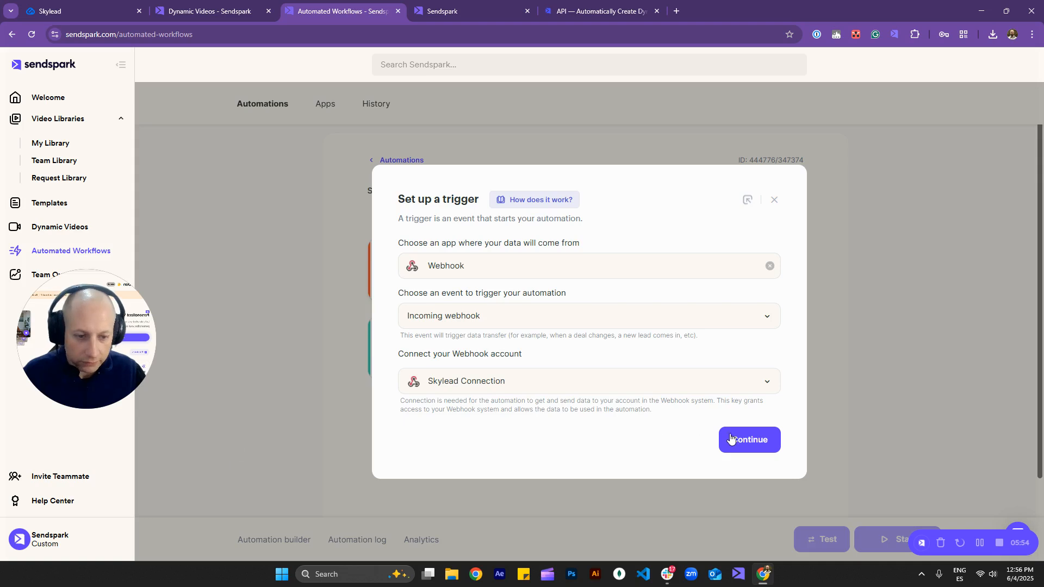
{"action": "left_click", "coordinate": [723, 440]}
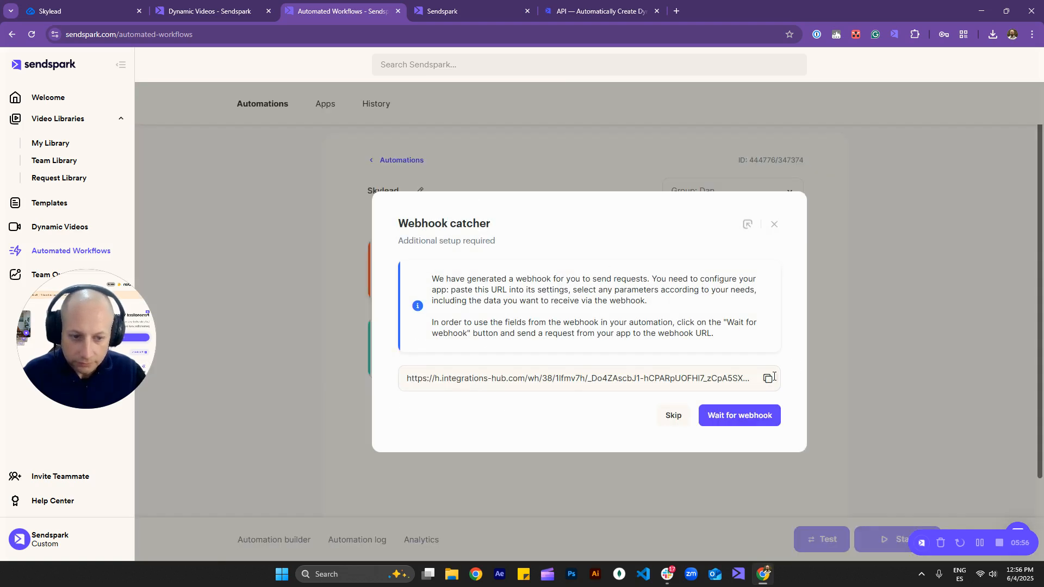
Copy the webhook URL generated by the webhook catcher and paste it as the callback URL of Skylead's new webhook integration
{"action": "left_click_drag", "start_coordinate": [408, 380], "coordinate": [601, 380]}
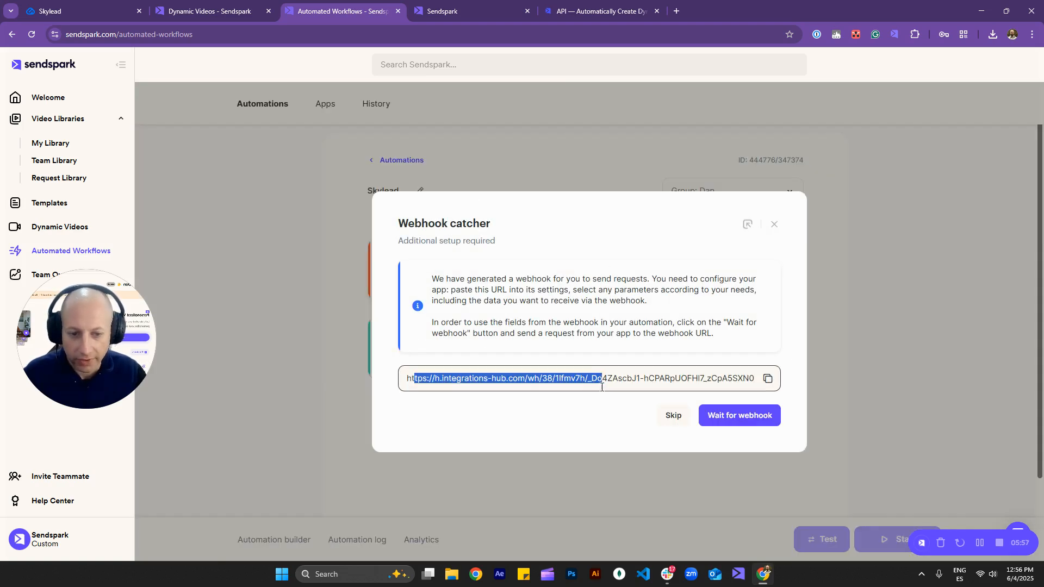
{"action": "left_click", "coordinate": [767, 379]}
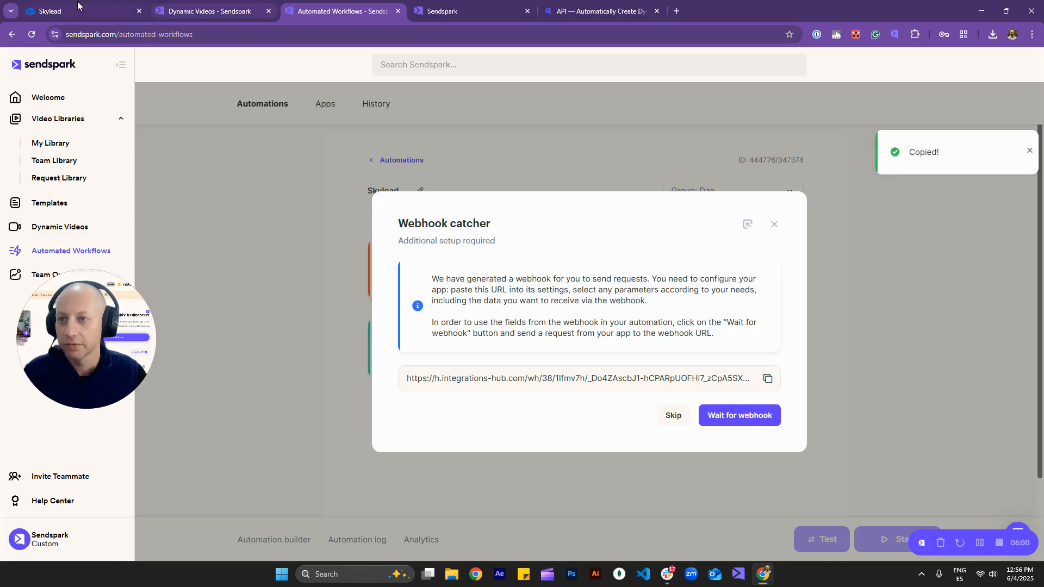
{"action": "left_click", "coordinate": [76, 8]}
{"action": "left_click", "coordinate": [551, 166]}
{"action": "key", "text": "ctrl+v"}
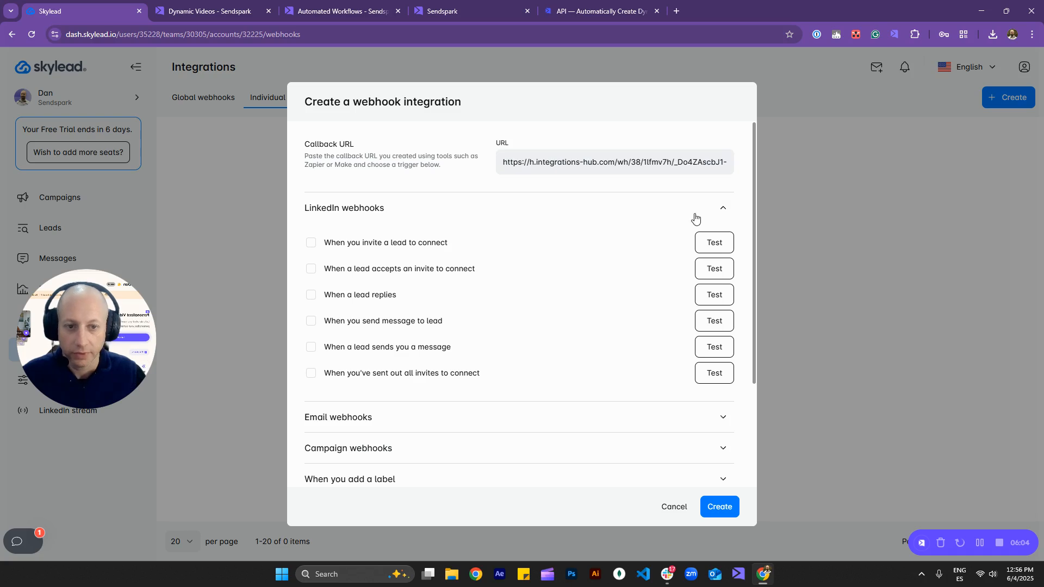
Switch back to the Sendspark automation and make its webhook catcher wait for incoming data
{"action": "left_click", "coordinate": [233, 5]}
{"action": "left_click", "coordinate": [304, 9]}
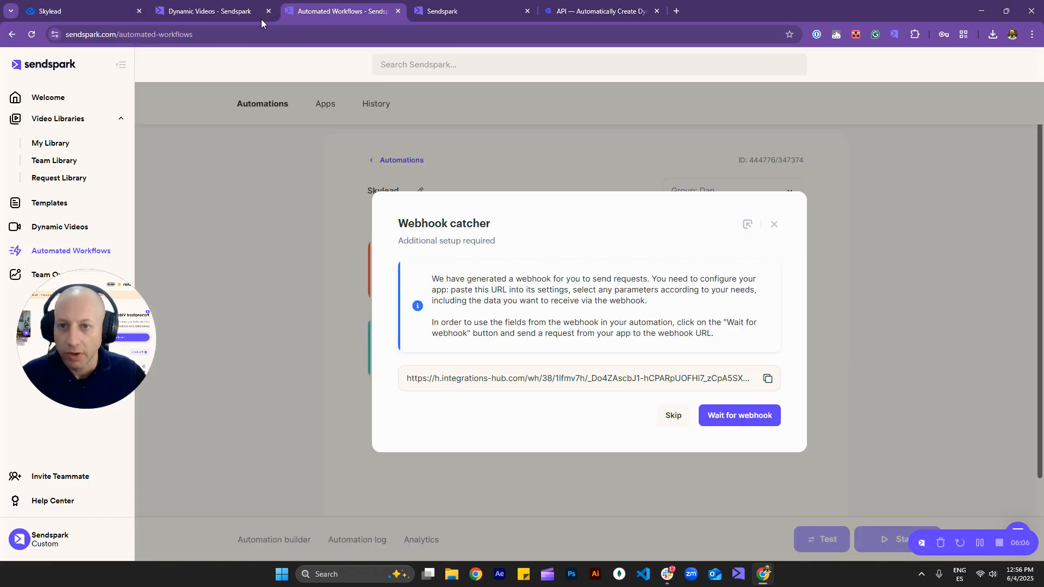
{"action": "left_click", "coordinate": [757, 423]}
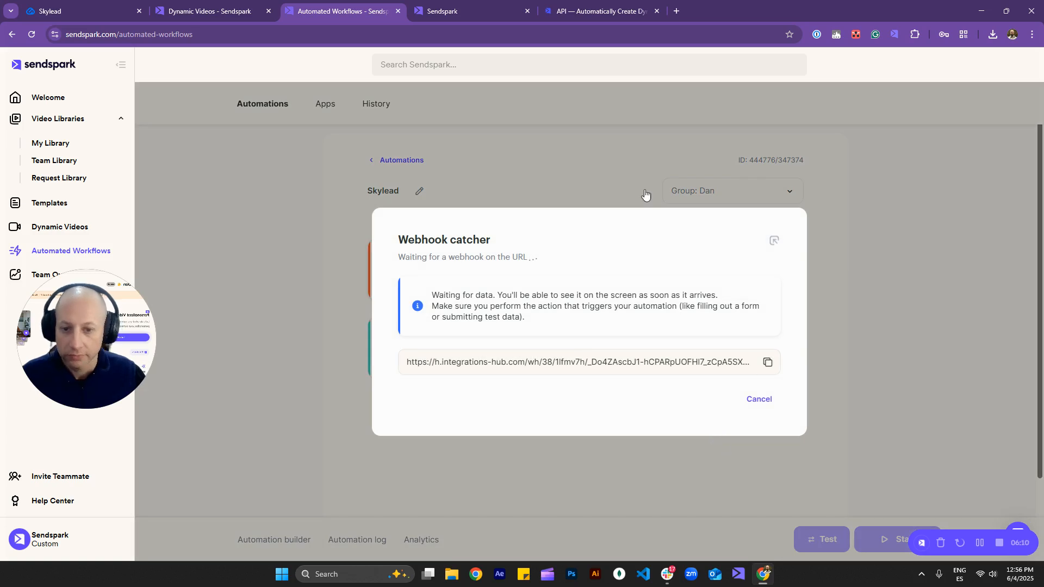
In Skylead, enable the When a lead replies LinkedIn webhook and send its test
{"action": "left_click", "coordinate": [111, 5]}
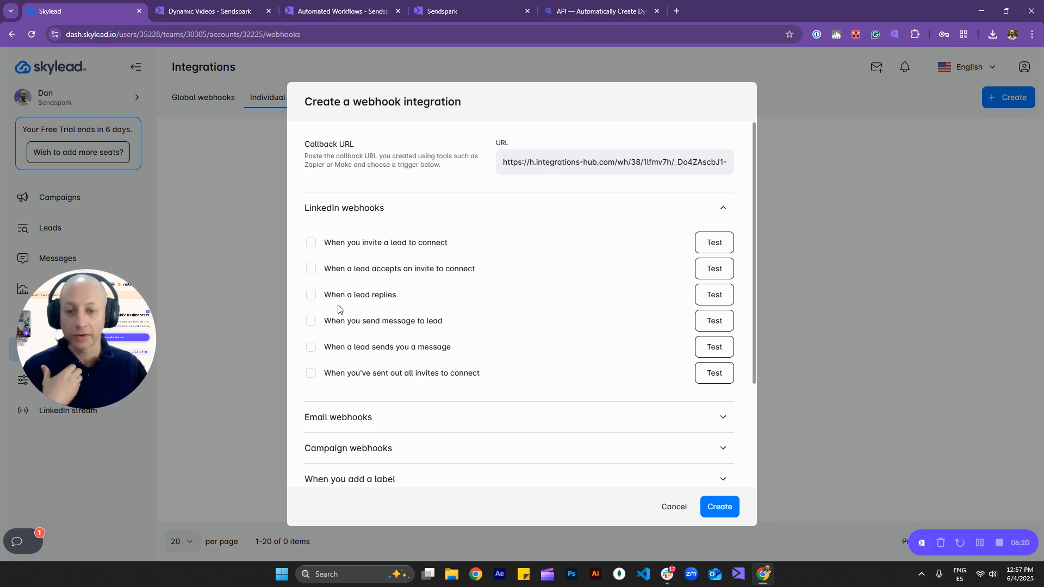
{"action": "left_click", "coordinate": [312, 296]}
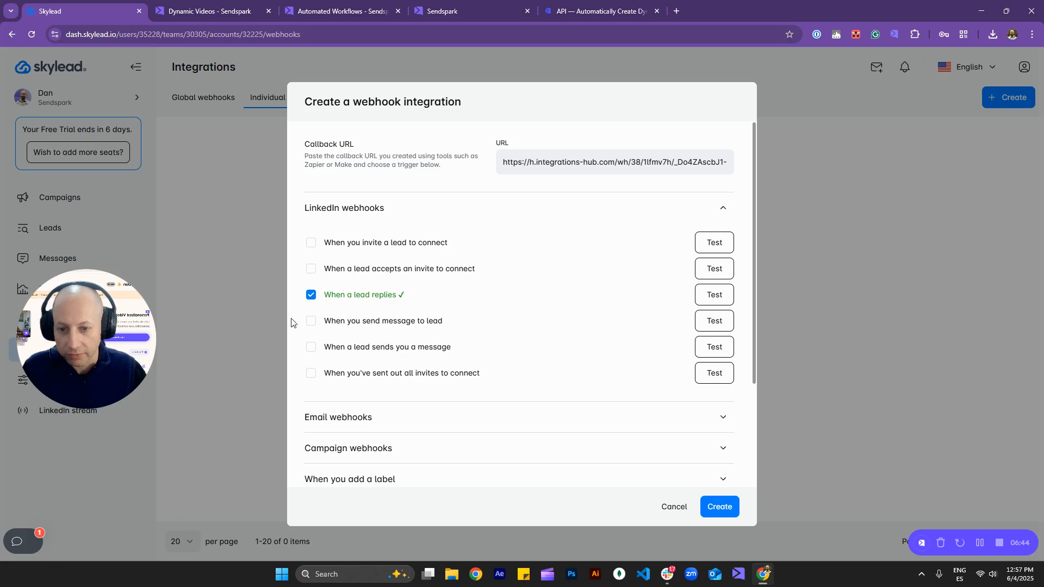
Return to the Sendspark automation, review the fields received by the webhook catcher and close it
{"action": "left_click", "coordinate": [248, 5]}
{"action": "left_click", "coordinate": [316, 5]}
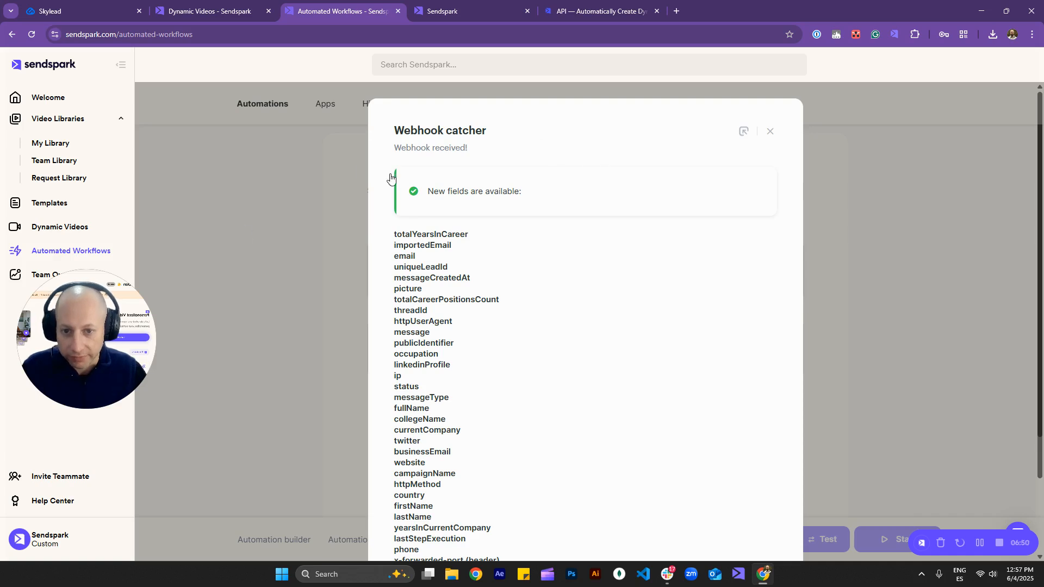
{"action": "scroll", "coordinate": [466, 167], "scroll_direction": "down", "scroll_amount": 3}
{"action": "scroll", "coordinate": [652, 435], "scroll_direction": "up", "scroll_amount": 3}
{"action": "scroll", "coordinate": [633, 434], "scroll_direction": "down", "scroll_amount": 3}
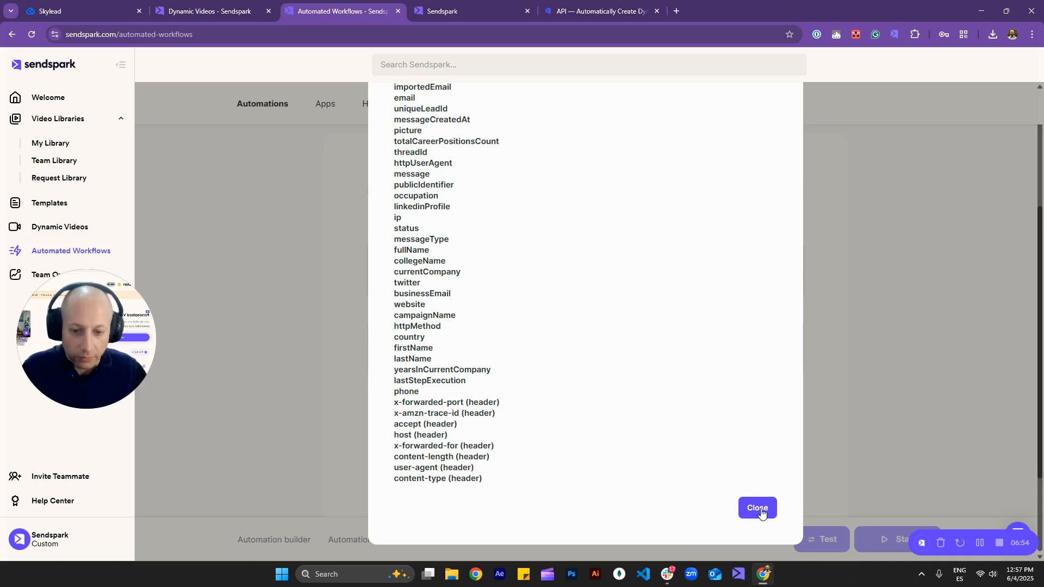
{"action": "left_click", "coordinate": [757, 511]}
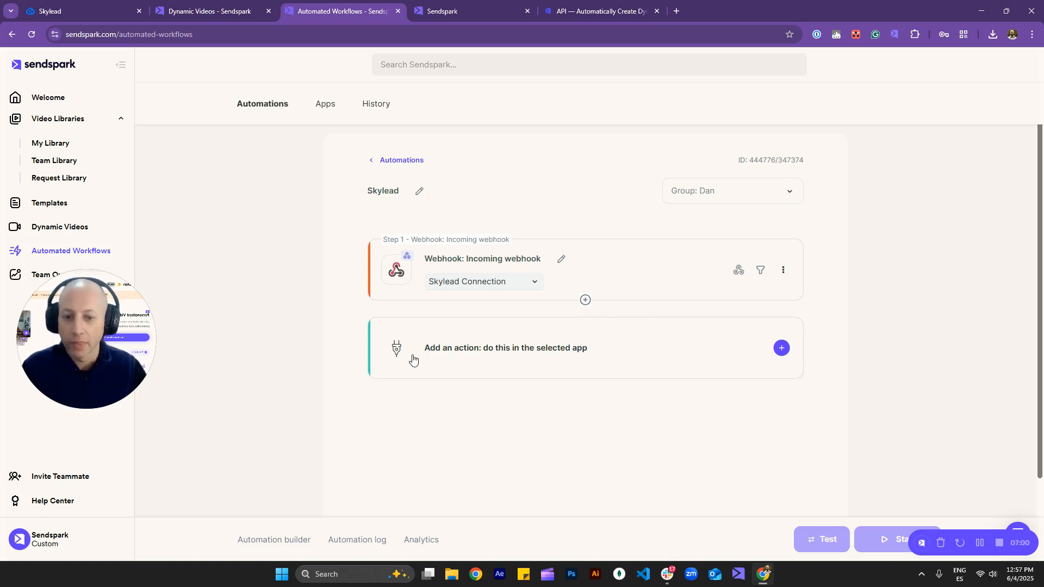
Add an action to the automation with Sendspark as the receiving app and Create dynamic video as the action
{"action": "left_click", "coordinate": [643, 354]}
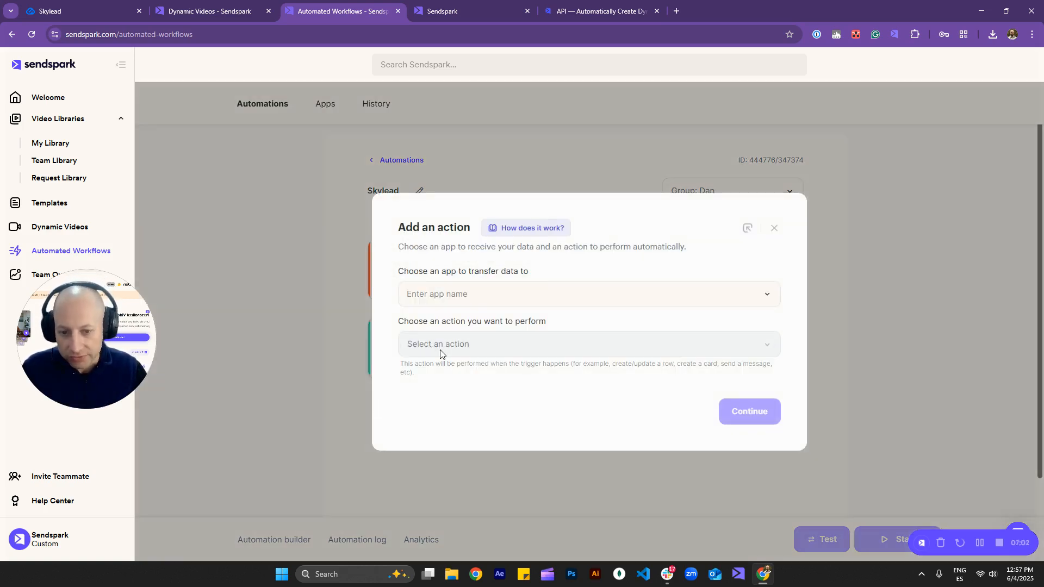
{"action": "left_click", "coordinate": [503, 297]}
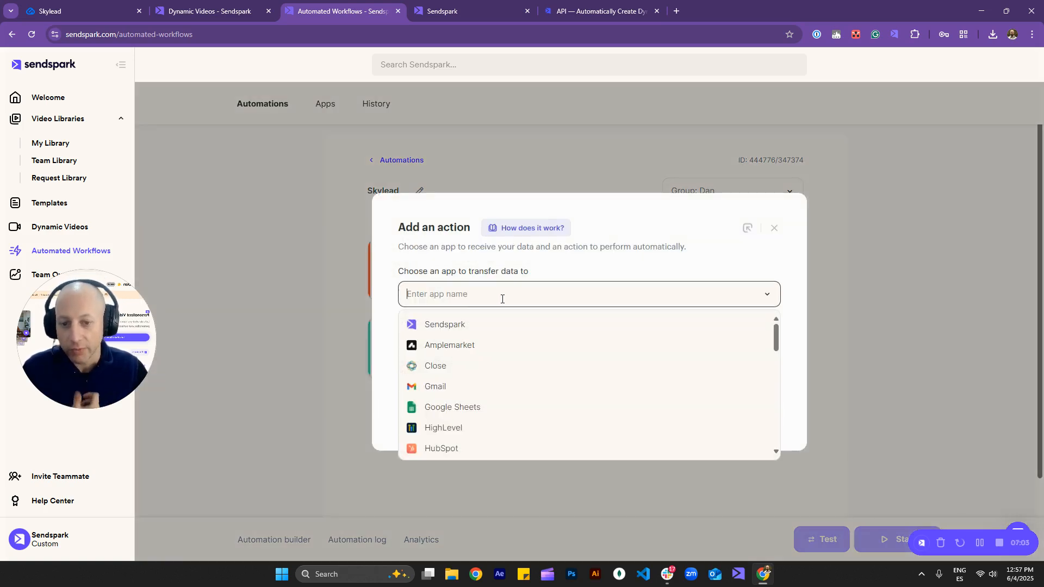
{"action": "left_click", "coordinate": [459, 326]}
{"action": "left_click", "coordinate": [571, 350]}
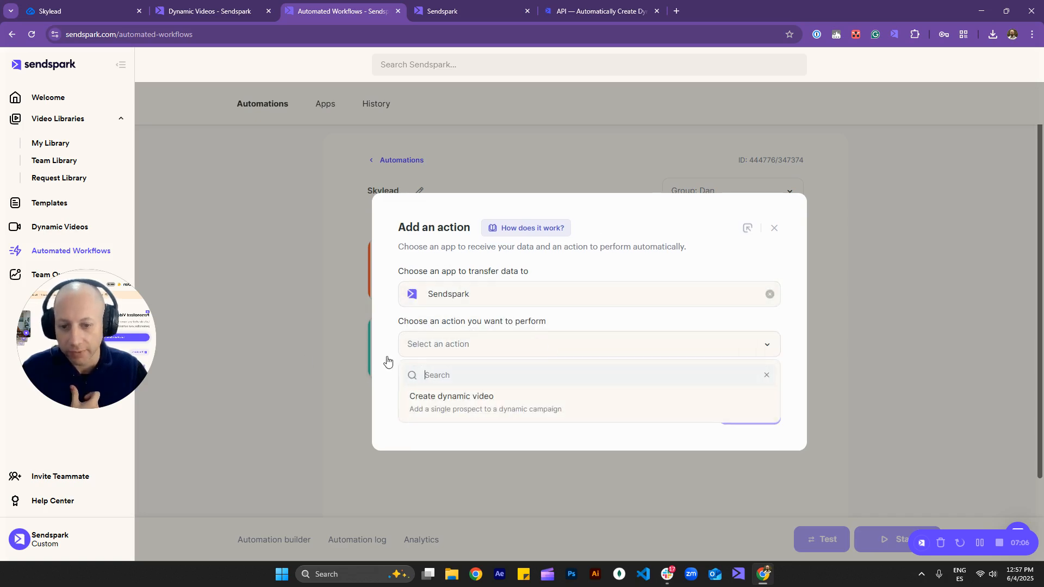
{"action": "left_click", "coordinate": [515, 410]}
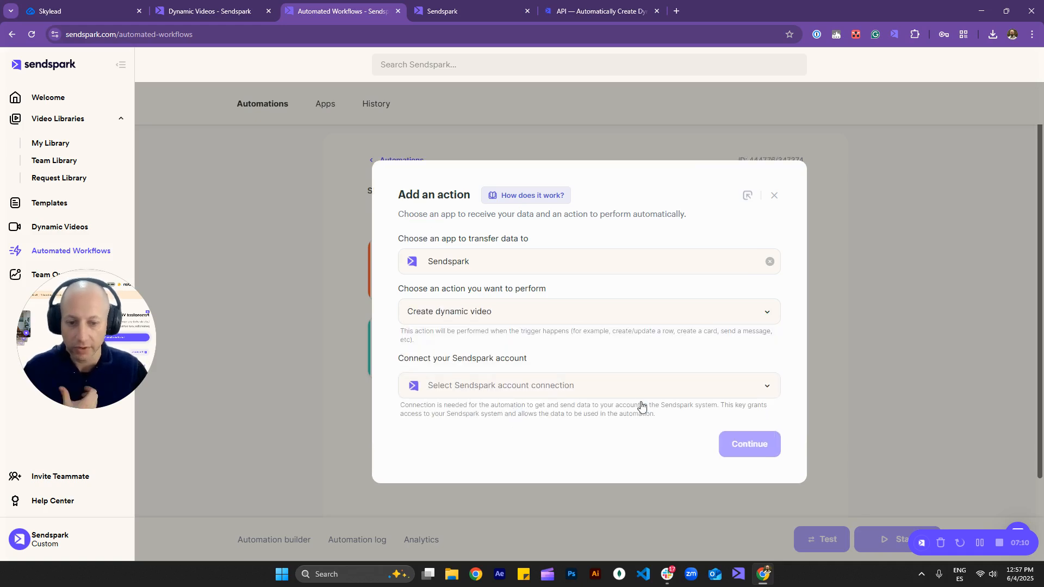
Connect the action to the account owner's existing Sendspark connection and continue to its field settings
{"action": "left_click", "coordinate": [592, 393]}
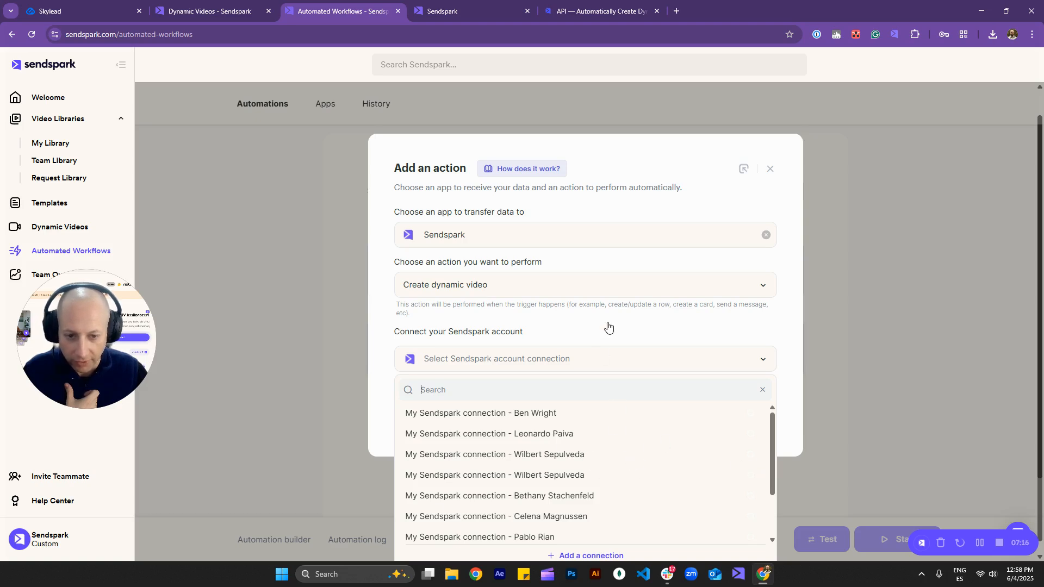
{"action": "left_click", "coordinate": [641, 359]}
{"action": "left_click", "coordinate": [640, 381]}
{"action": "scroll", "coordinate": [676, 491], "scroll_direction": "down", "scroll_amount": 2}
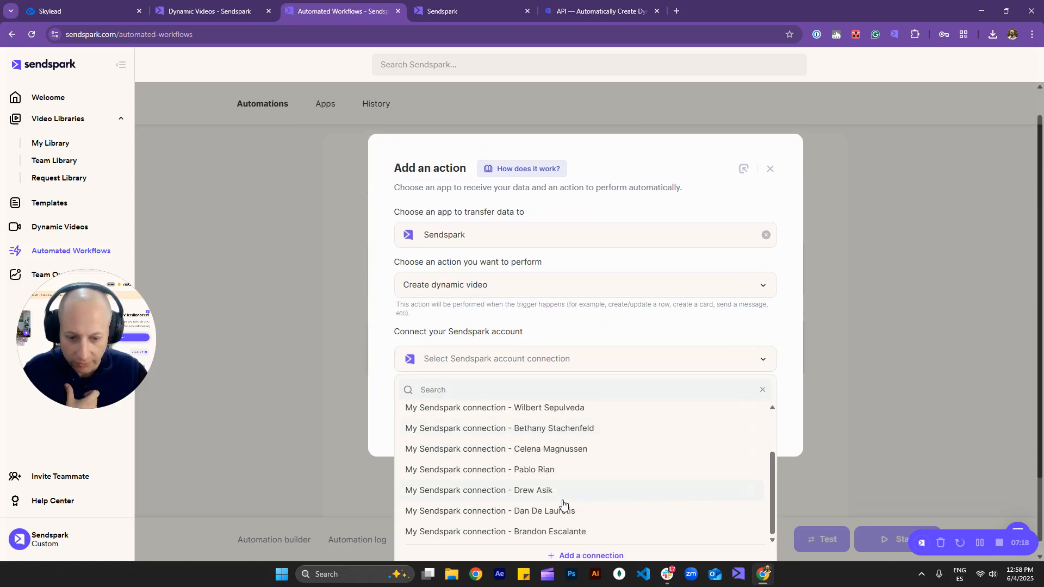
{"action": "left_click", "coordinate": [552, 511]}
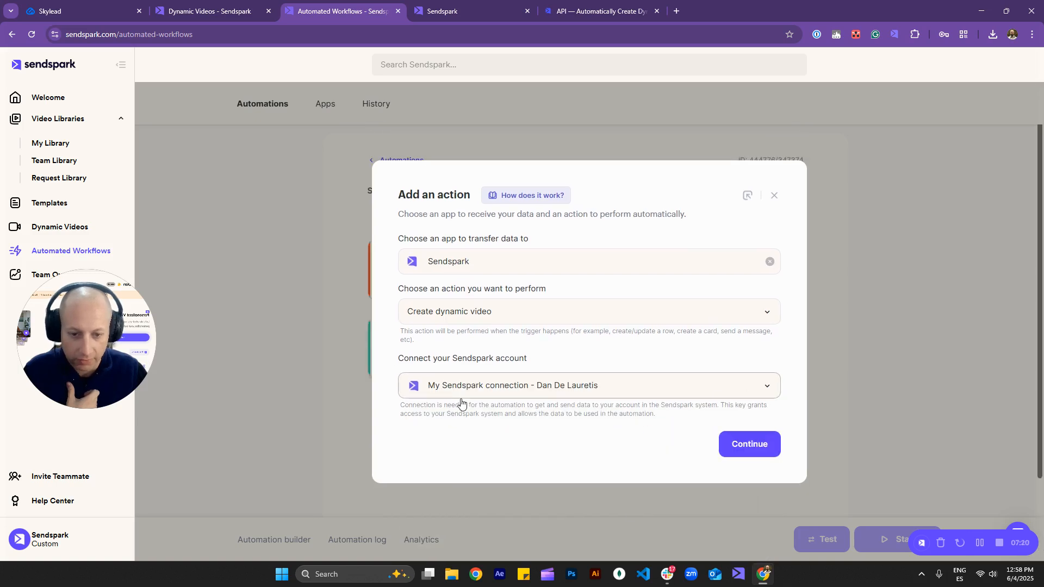
{"action": "left_click", "coordinate": [750, 445]}
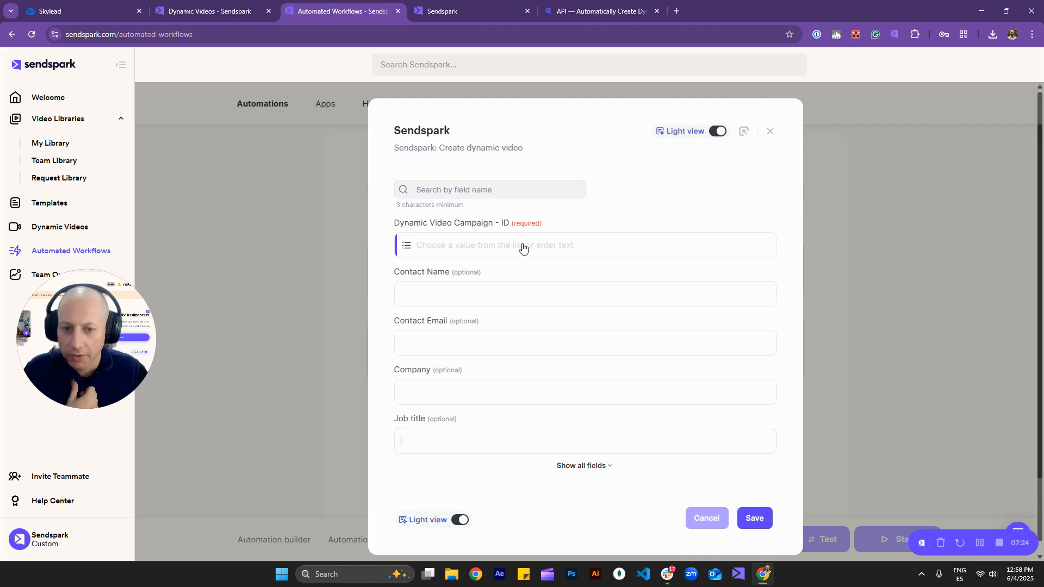
Update the campaign list and set the Dynamic Video Campaign ID to the Skylead campaign
{"action": "left_click", "coordinate": [457, 251]}
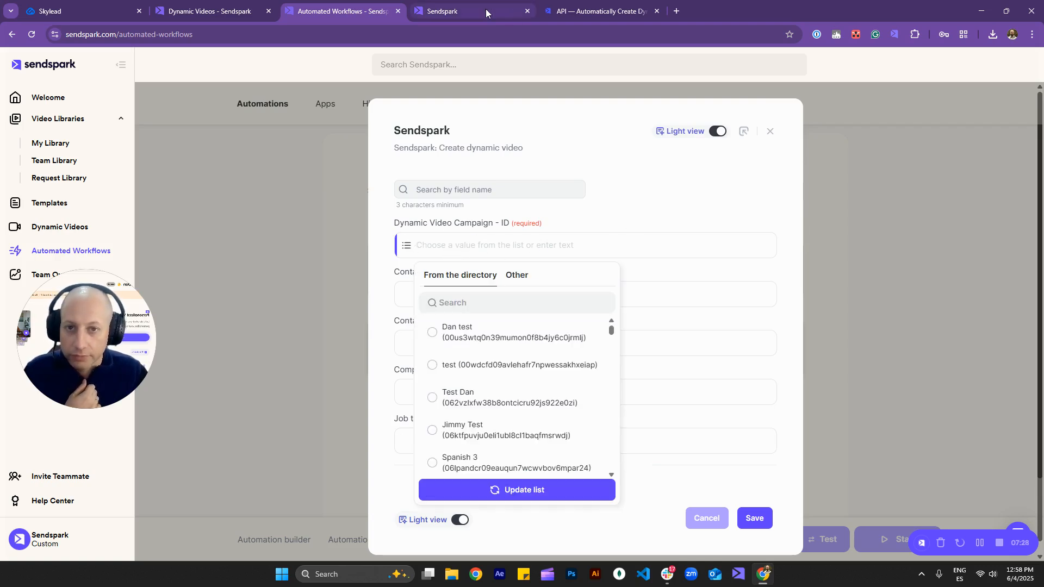
{"action": "left_click", "coordinate": [214, 10]}
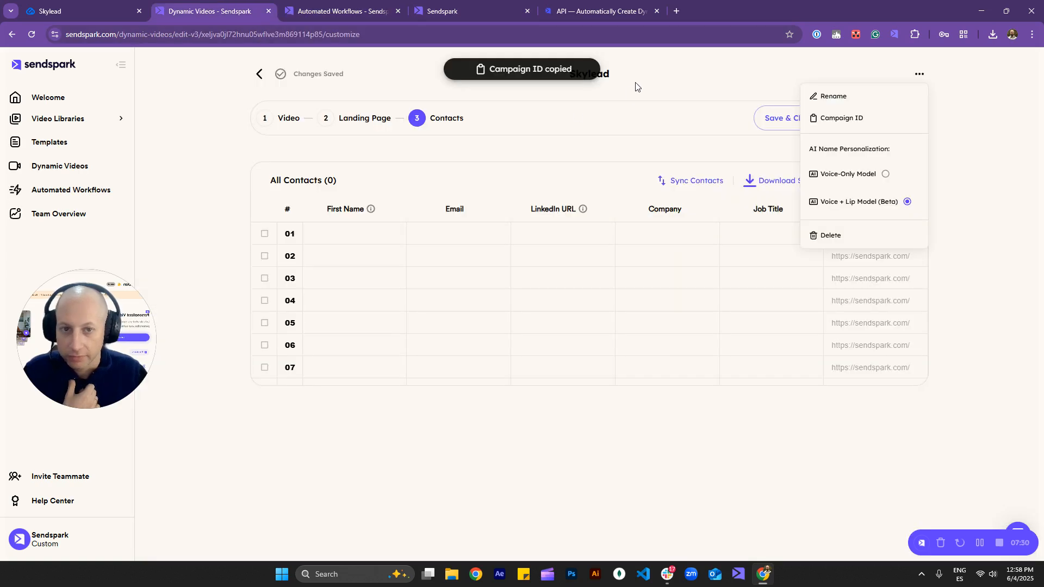
{"action": "left_click", "coordinate": [339, 10]}
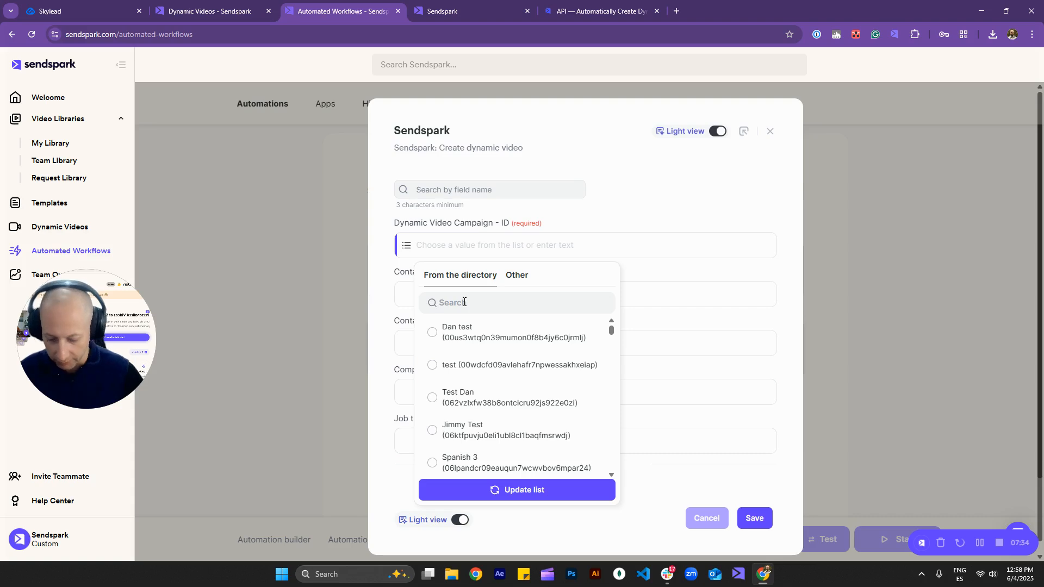
{"action": "type", "text": "sky"}
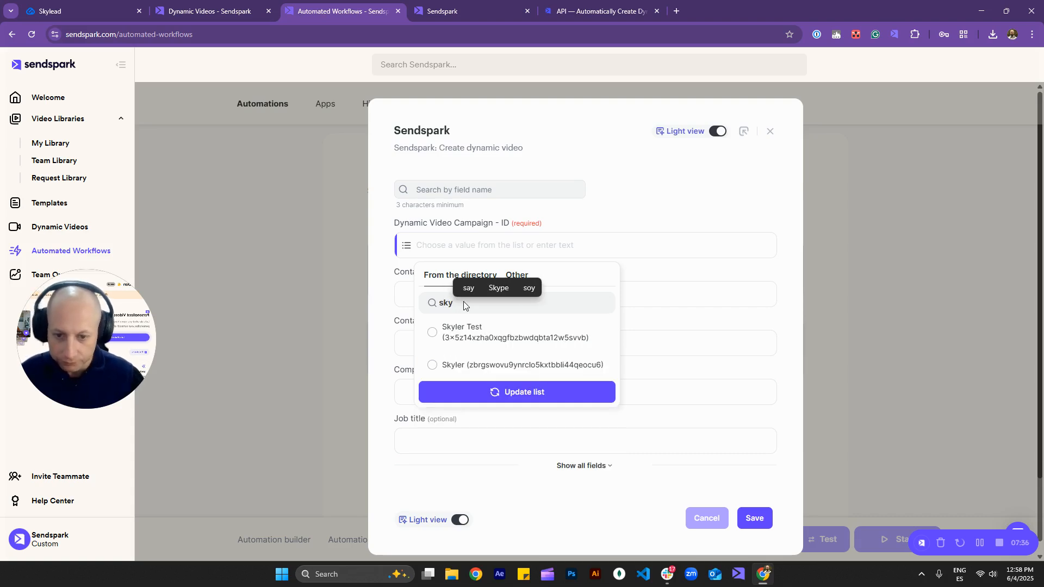
{"action": "type", "text": "lead"}
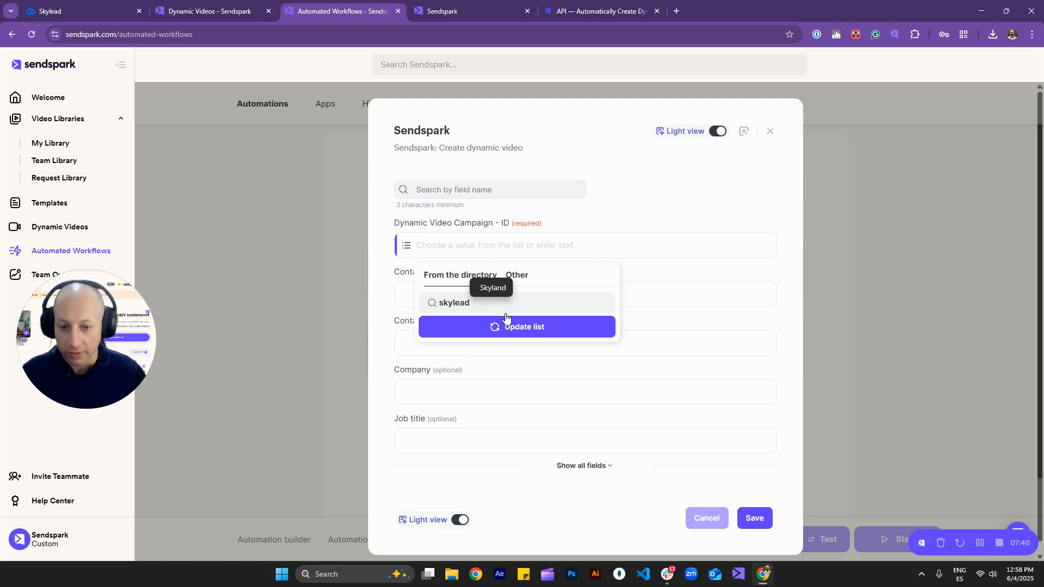
{"action": "left_click", "coordinate": [535, 326]}
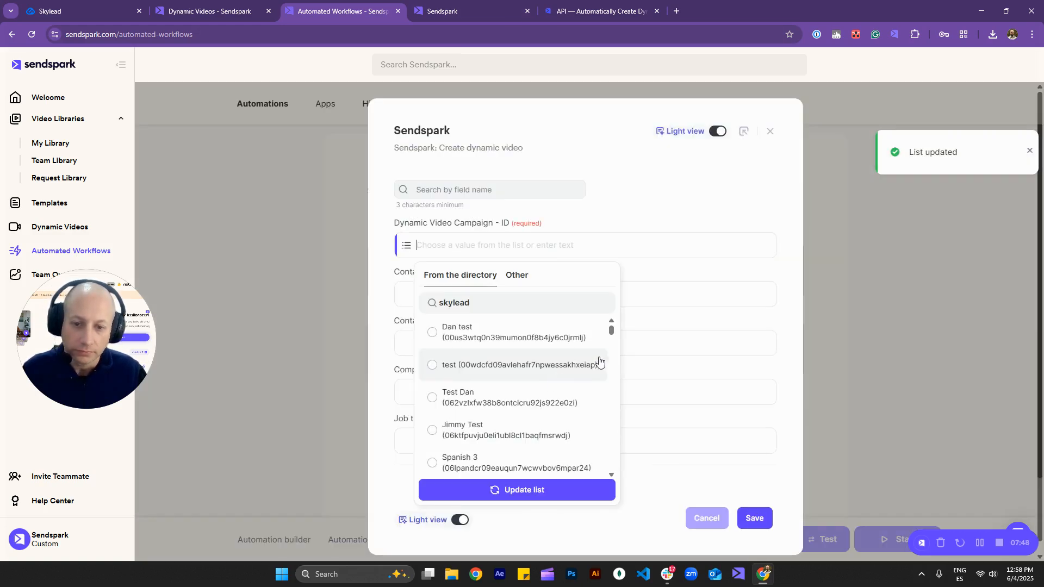
{"action": "key", "text": "BackSpace"}
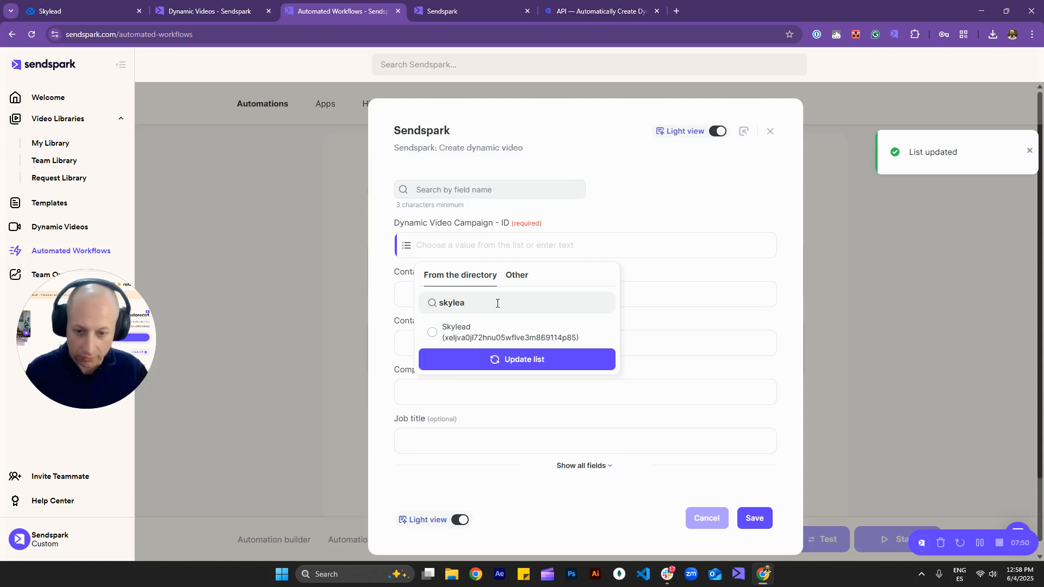
{"action": "left_click", "coordinate": [481, 329]}
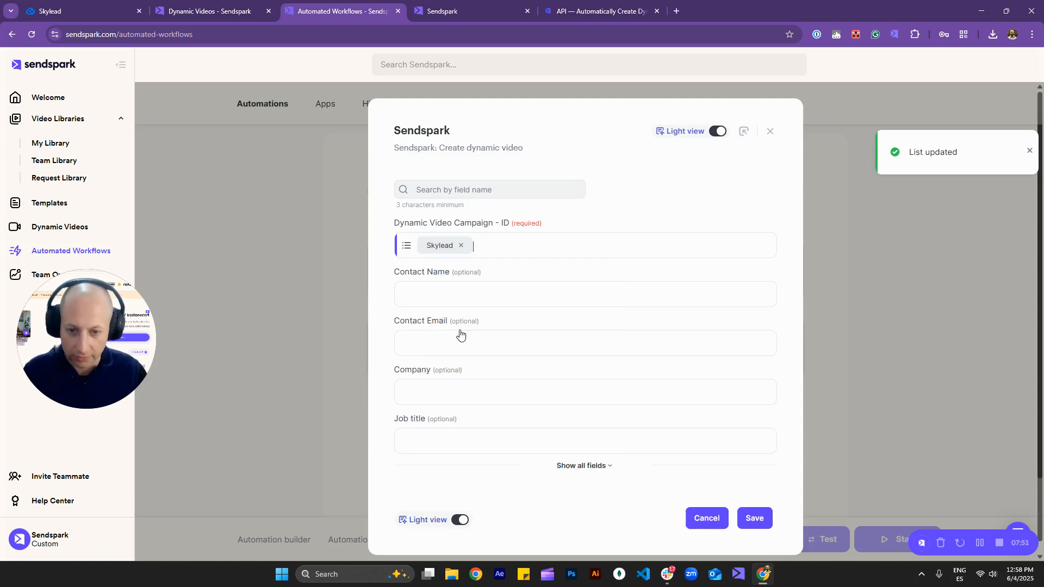
Map Contact Name to the incoming webhook's firstName field and Contact Email to its email field
{"action": "left_click", "coordinate": [472, 301]}
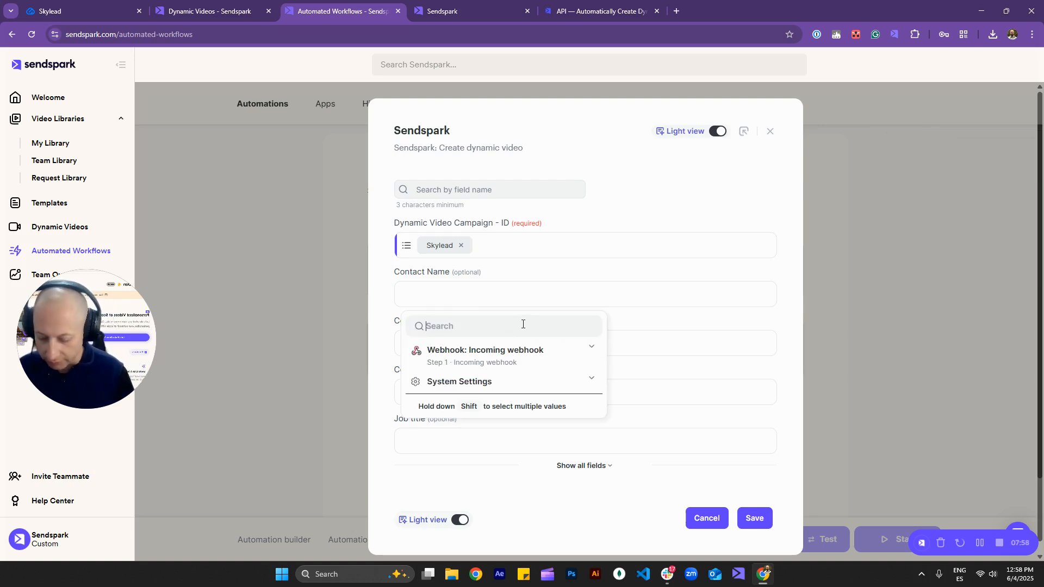
{"action": "type", "text": "first"}
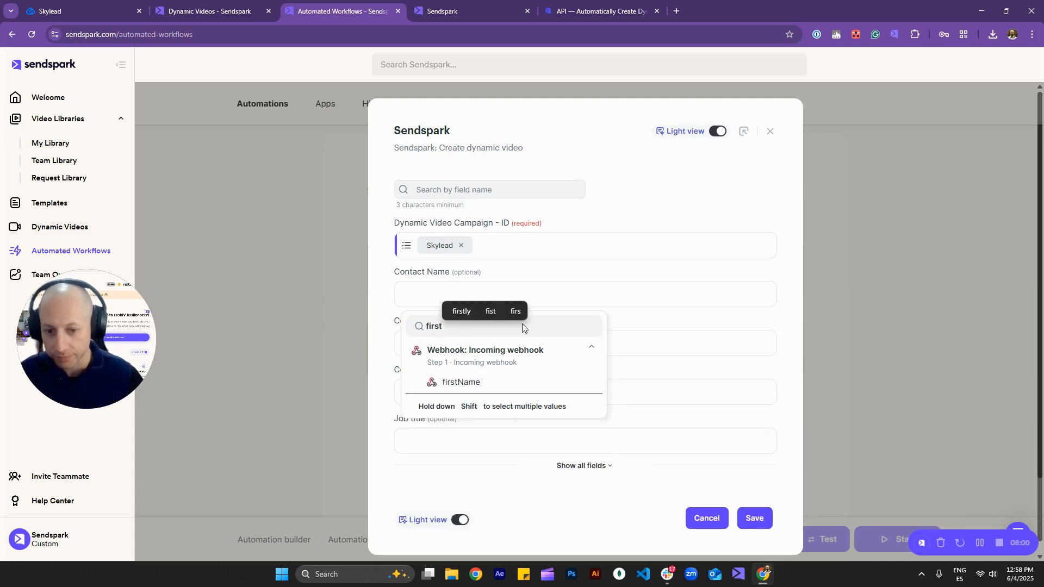
{"action": "left_click", "coordinate": [478, 384]}
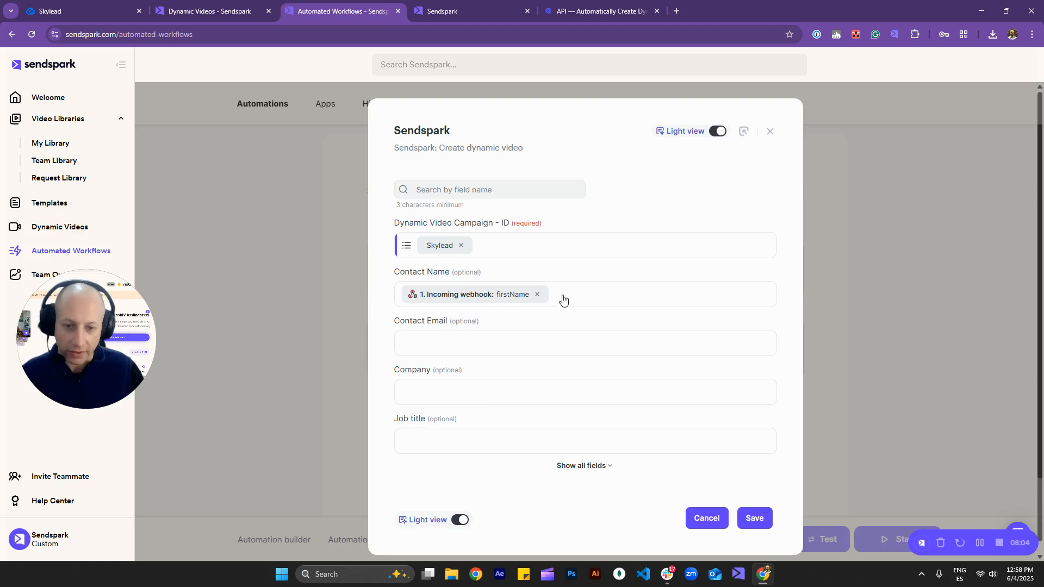
{"action": "left_click", "coordinate": [481, 349]}
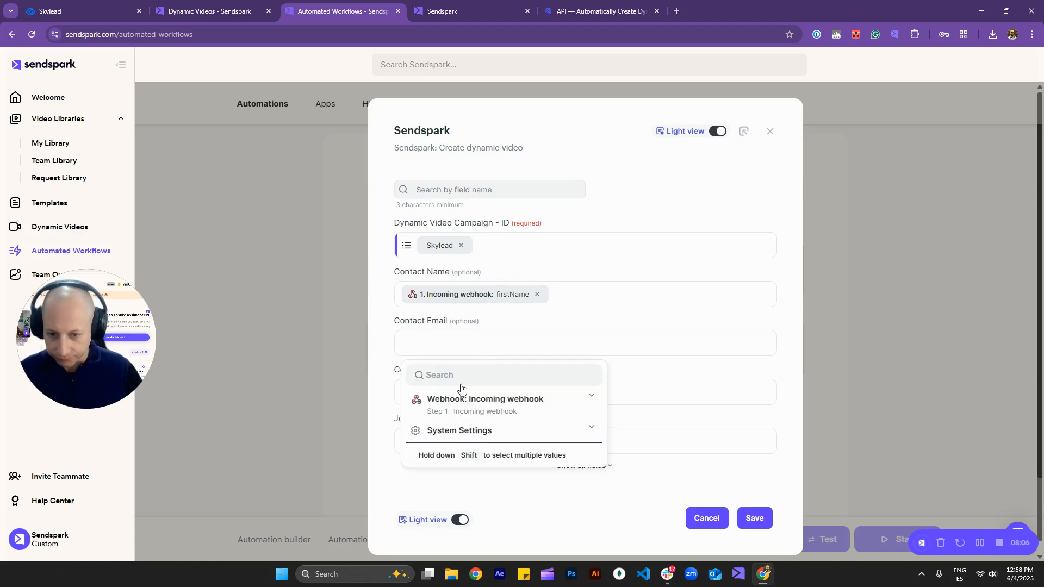
{"action": "type", "text": "email"}
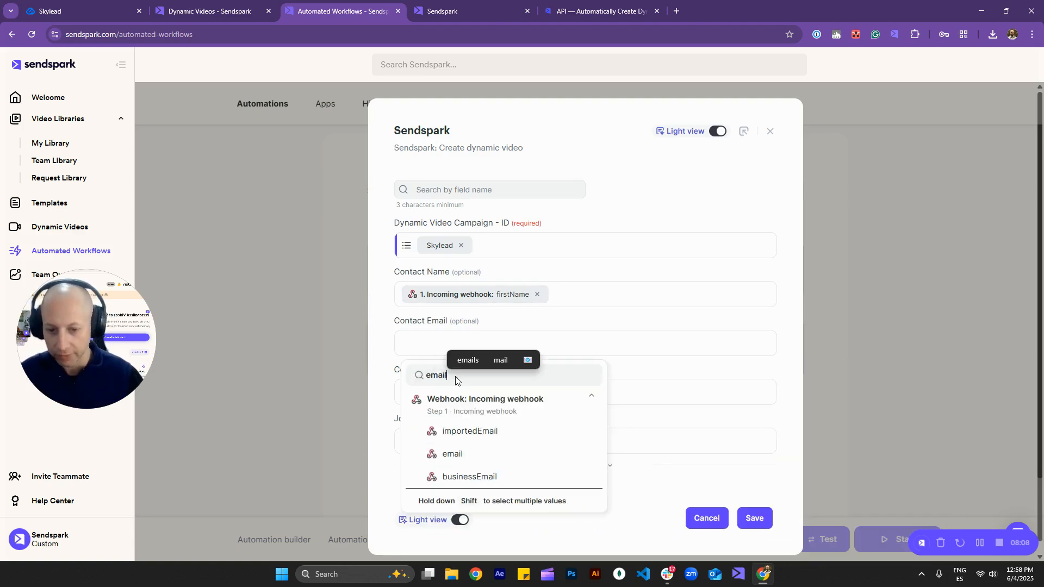
{"action": "left_click", "coordinate": [473, 453]}
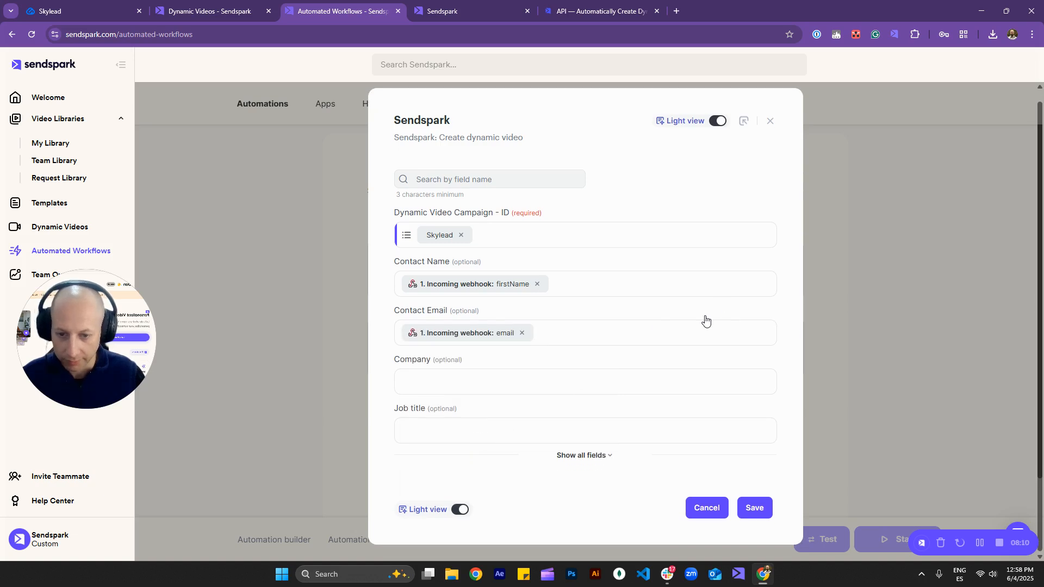
Show all fields of the action and map Background Url to the incoming webhook's website field
{"action": "left_click", "coordinate": [594, 455]}
{"action": "scroll", "coordinate": [586, 344], "scroll_direction": "down", "scroll_amount": 2}
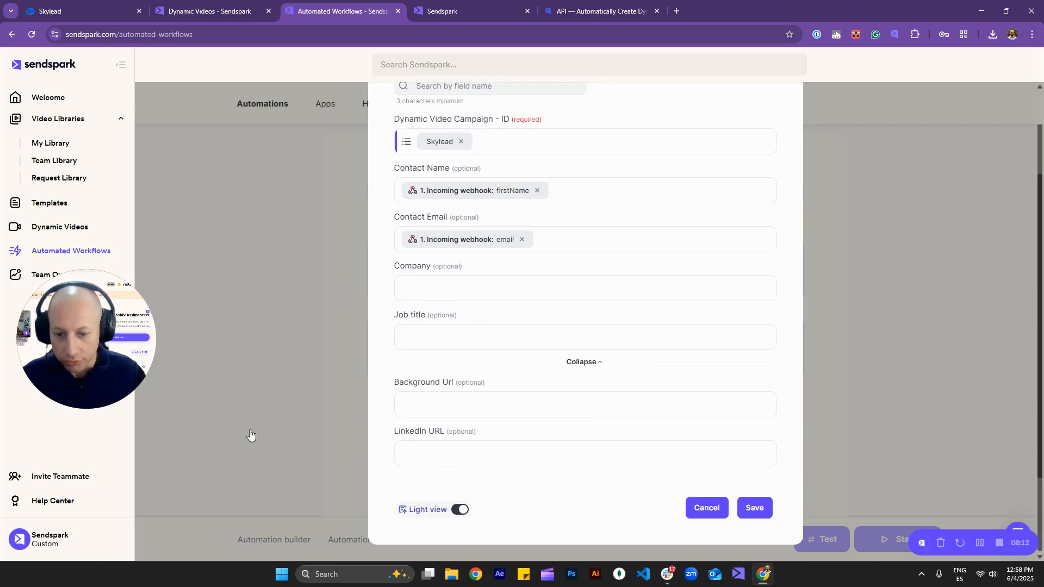
{"action": "left_click", "coordinate": [484, 404]}
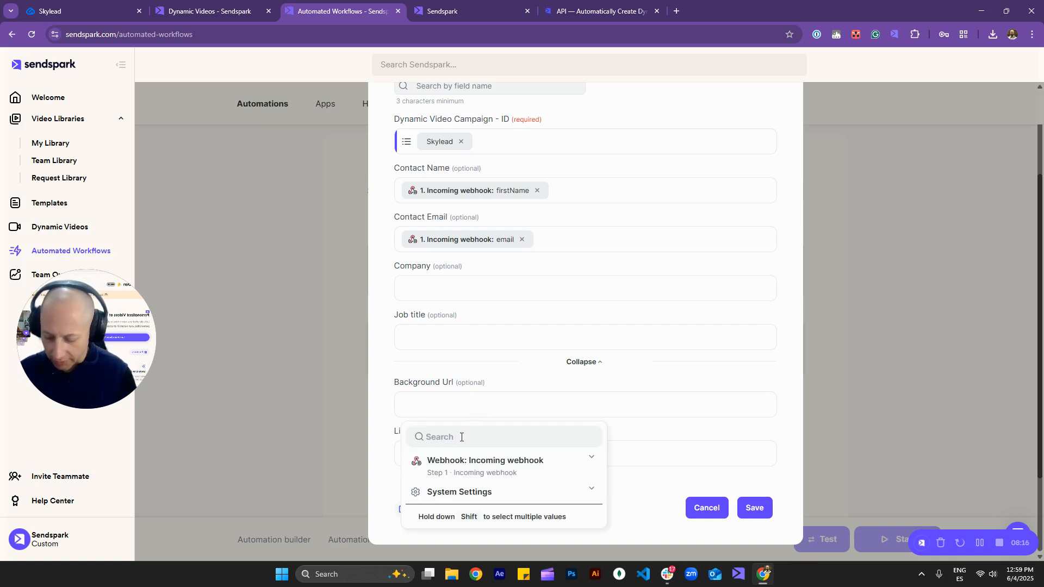
{"action": "type", "text": "webs"}
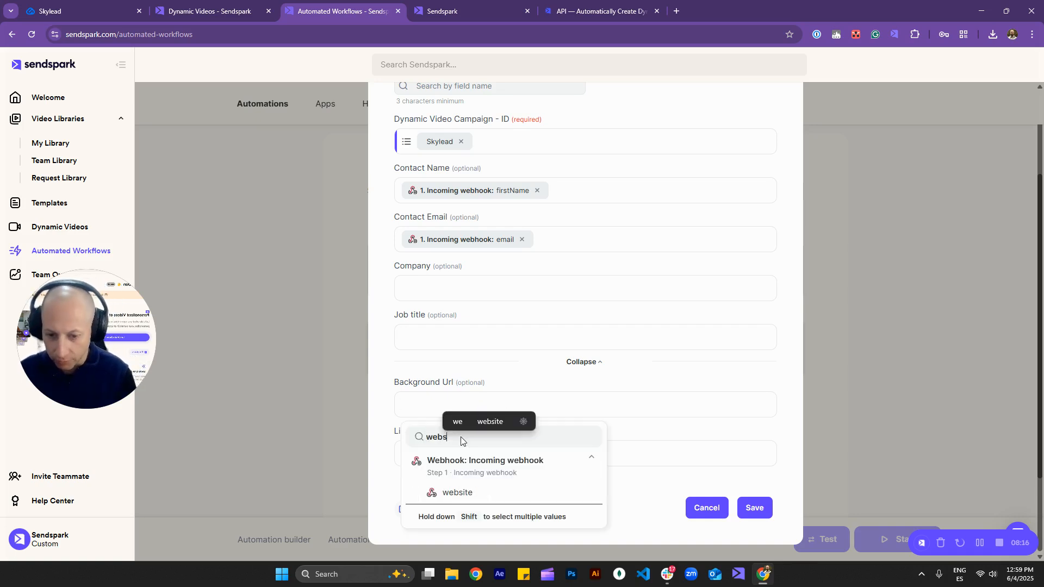
{"action": "left_click", "coordinate": [462, 493]}
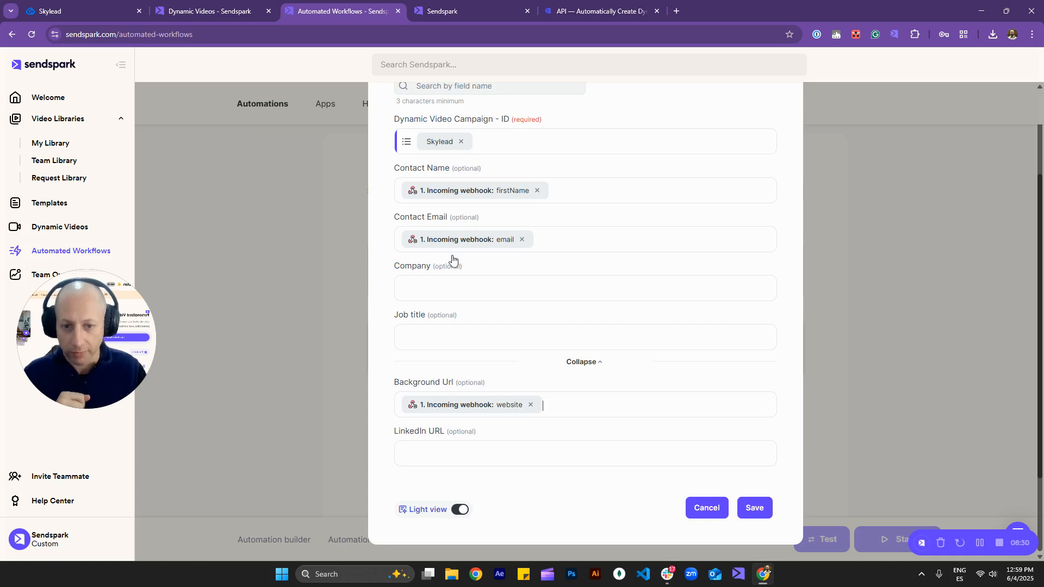
Save the Create dynamic video action and start the Skylead automation
{"action": "left_click", "coordinate": [756, 507]}
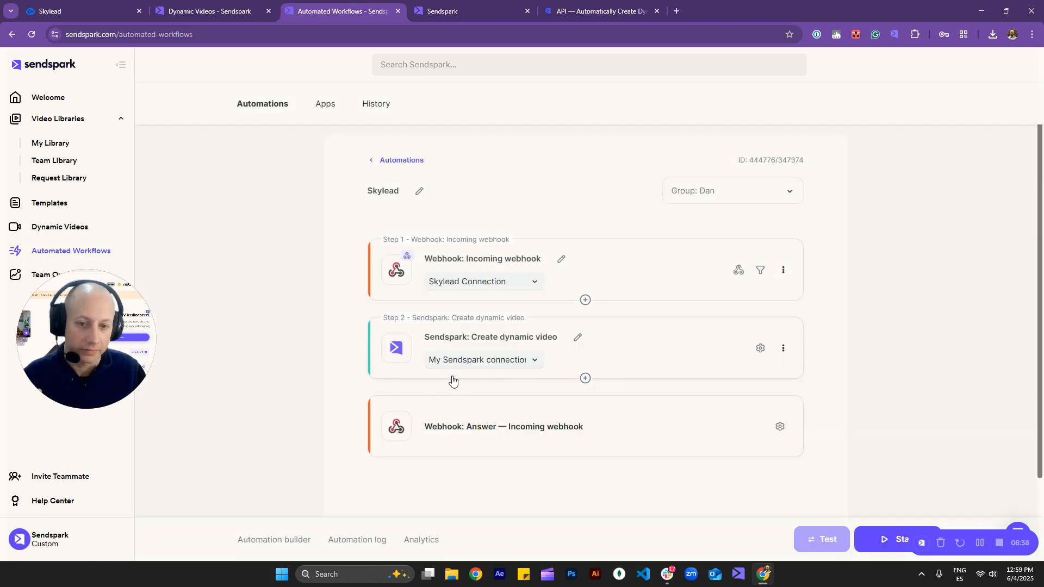
{"action": "left_click", "coordinate": [878, 544]}
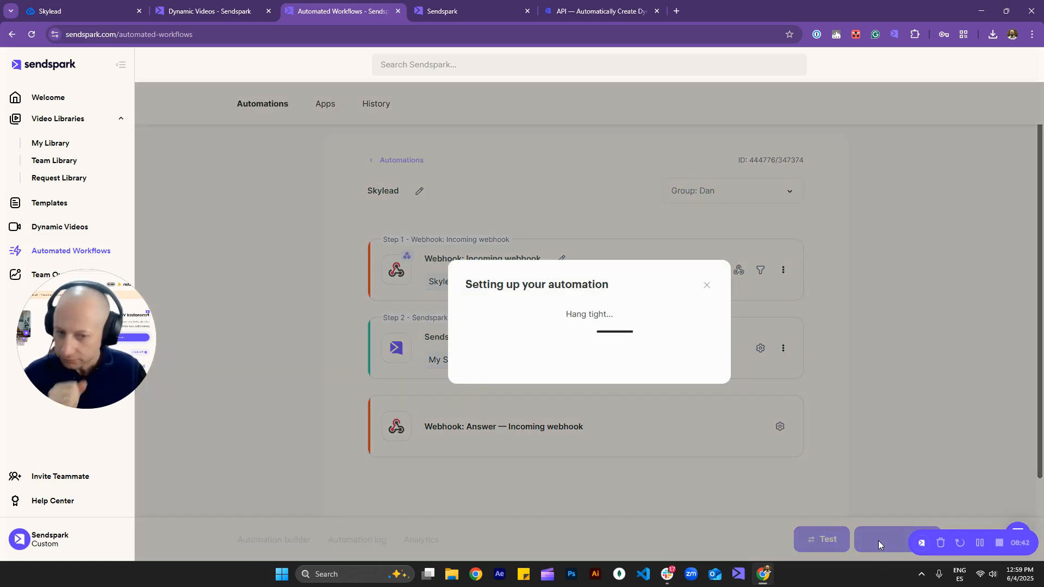
{"action": "left_click", "coordinate": [669, 387]}
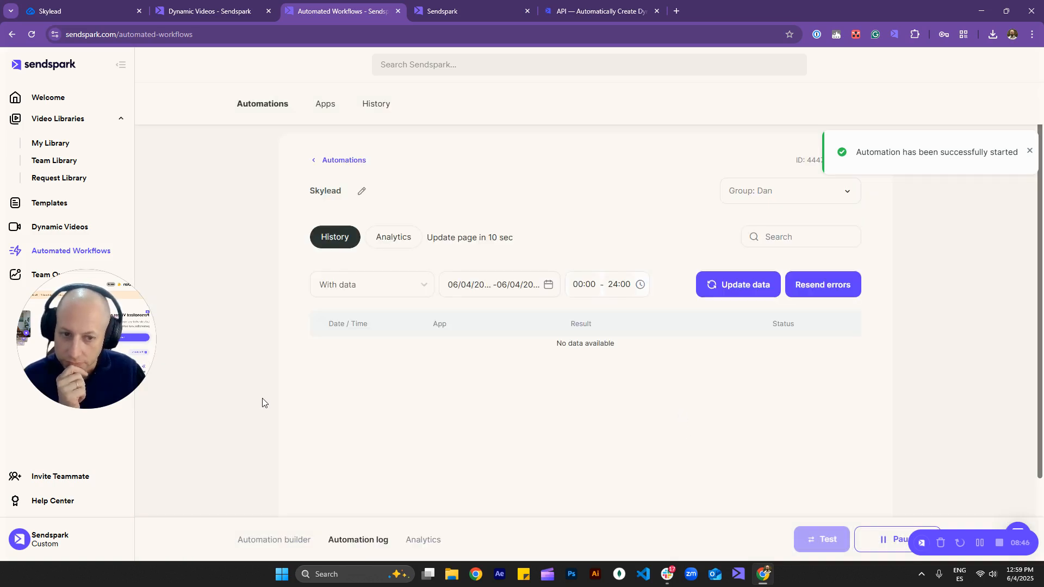
Switch to Skylead, replace the When a lead replies trigger with When you send message to lead, and send its test
{"action": "left_click", "coordinate": [79, 6]}
{"action": "left_click", "coordinate": [310, 297]}
{"action": "left_click", "coordinate": [311, 322]}
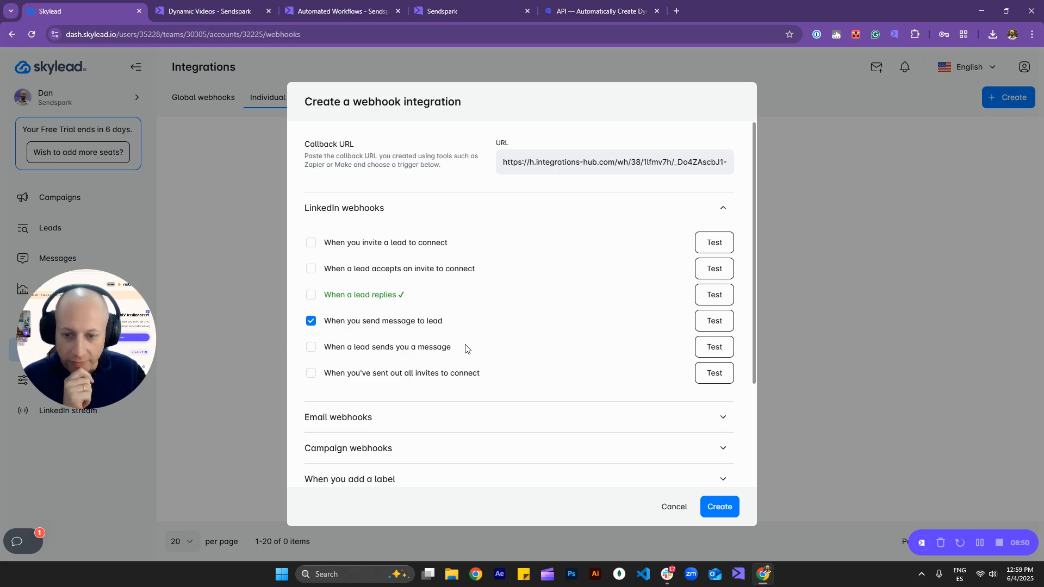
{"action": "left_click", "coordinate": [712, 330]}
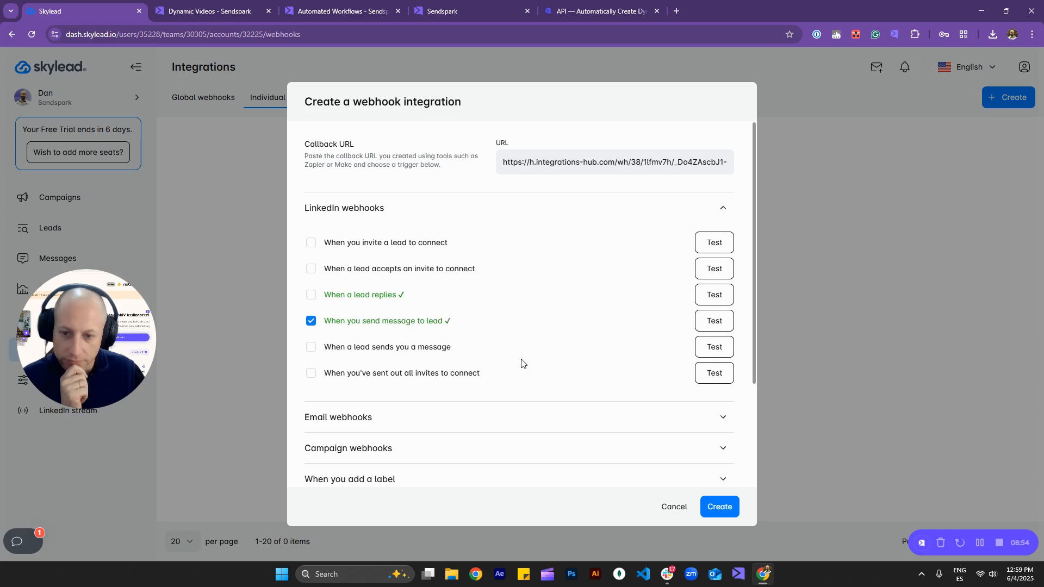
Check the Skylead campaign's contacts in Sendspark and expand the latest run in the automation log to examine its step statuses
{"action": "left_click", "coordinate": [187, 6]}
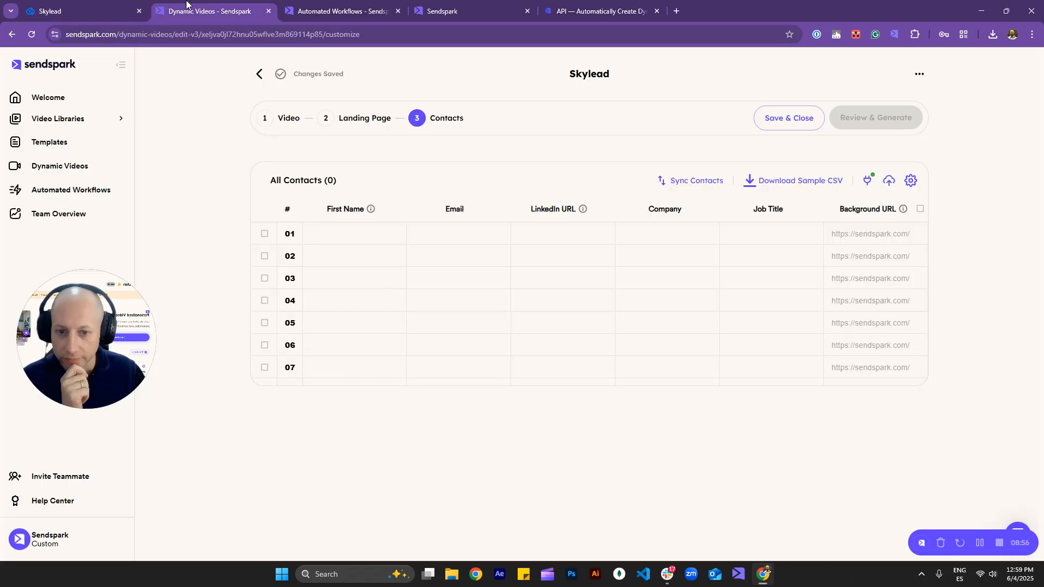
{"action": "left_click", "coordinate": [353, 11]}
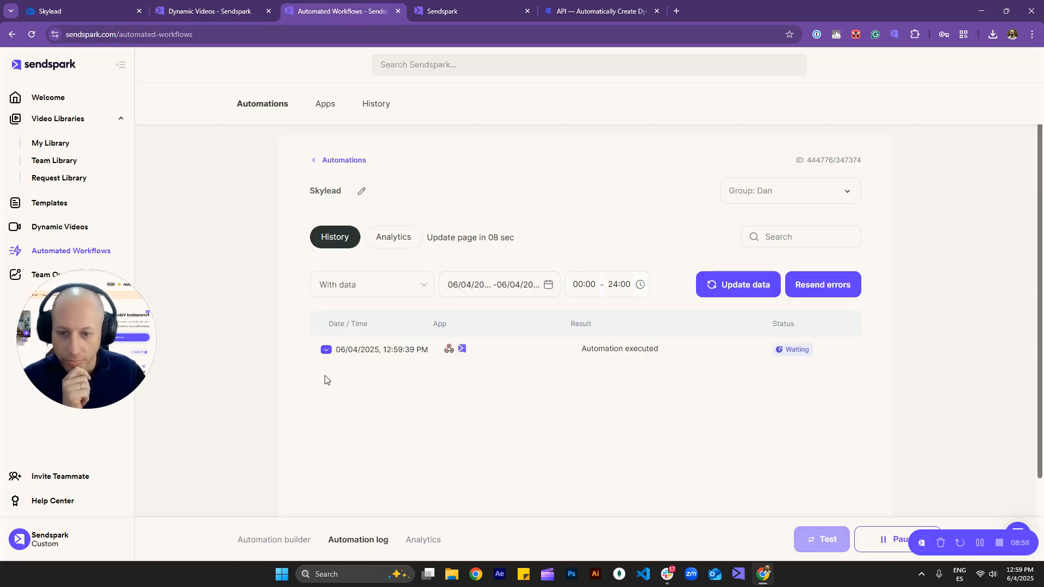
{"action": "left_click", "coordinate": [620, 348]}
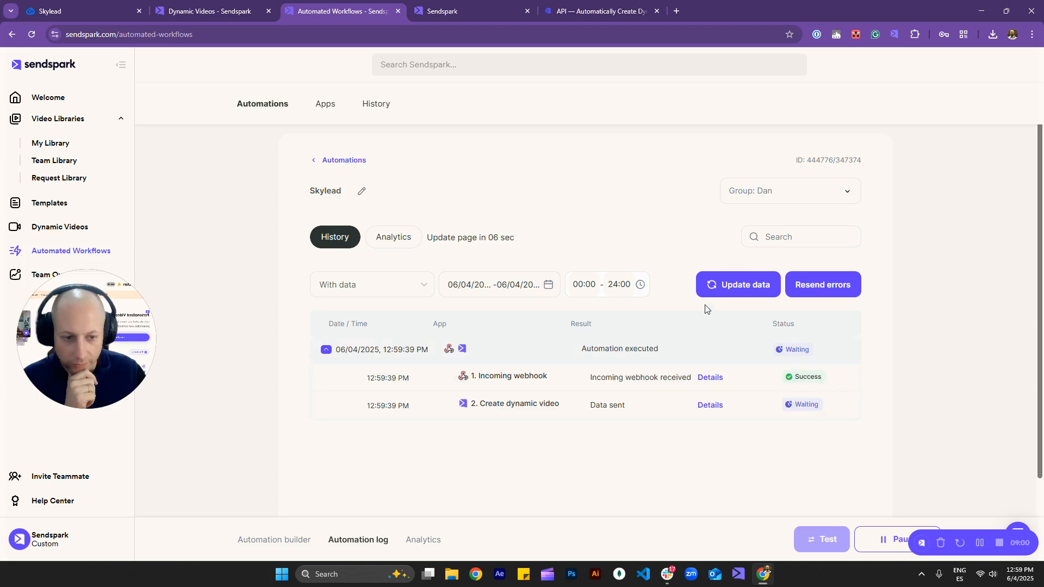
{"action": "scroll", "coordinate": [544, 299], "scroll_direction": "down", "scroll_amount": 2}
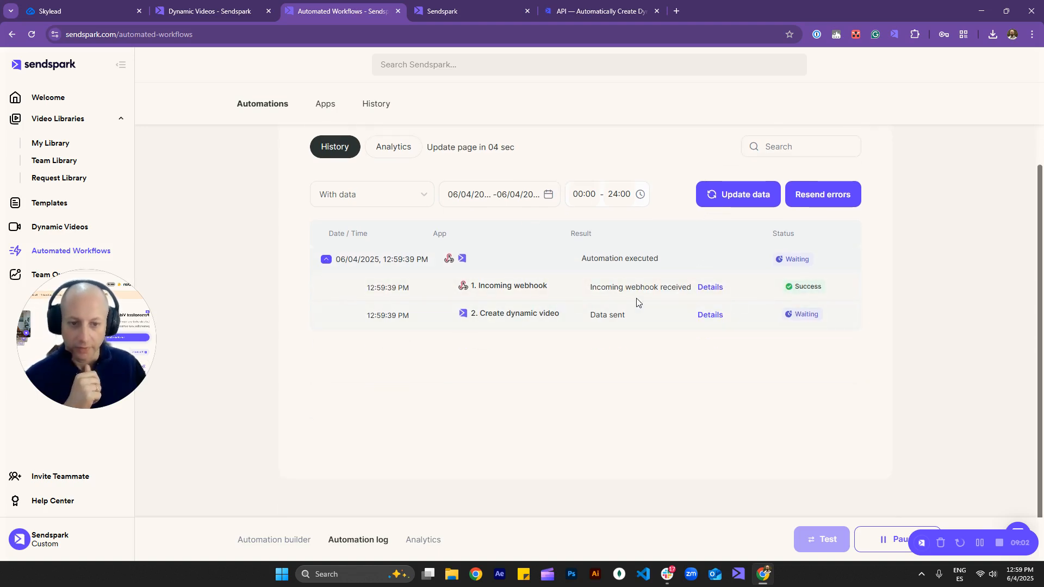
Open the details of the latest run's incoming webhook, examine the received lead fields including email and website, and close them
{"action": "left_click", "coordinate": [716, 288]}
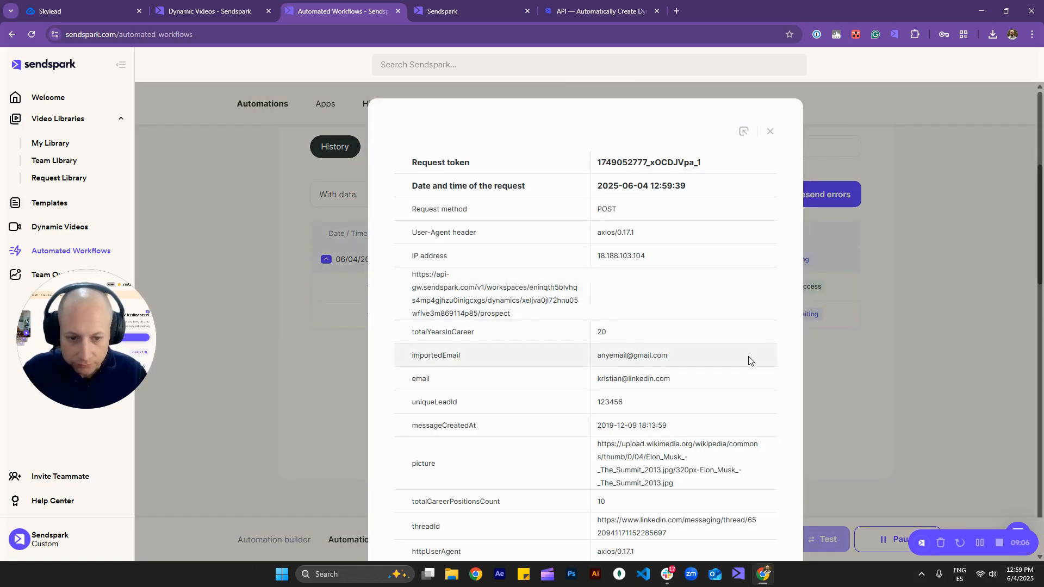
{"action": "scroll", "coordinate": [544, 298], "scroll_direction": "down", "scroll_amount": 2}
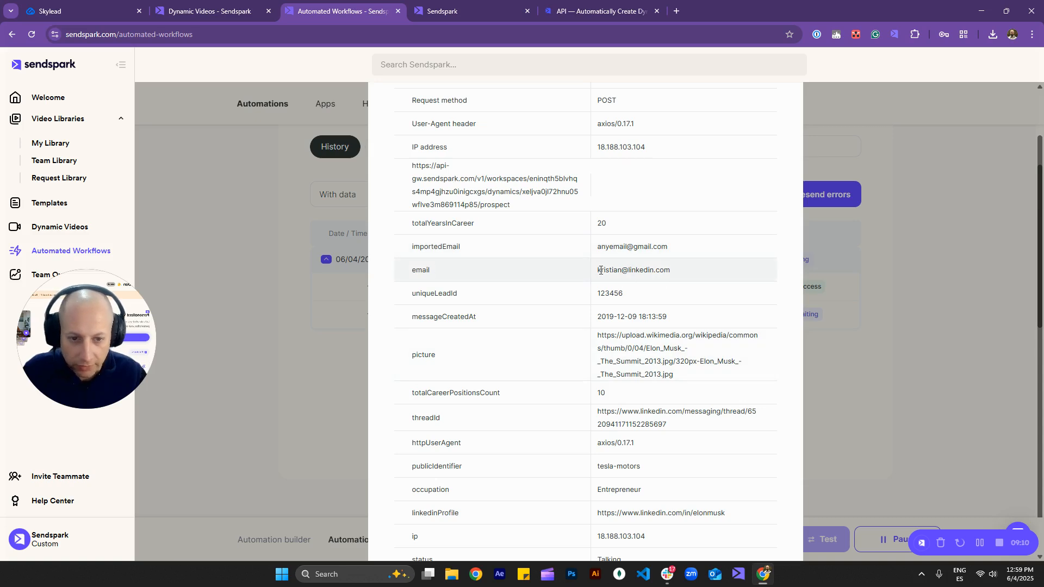
{"action": "scroll", "coordinate": [736, 204], "scroll_direction": "down", "scroll_amount": 5}
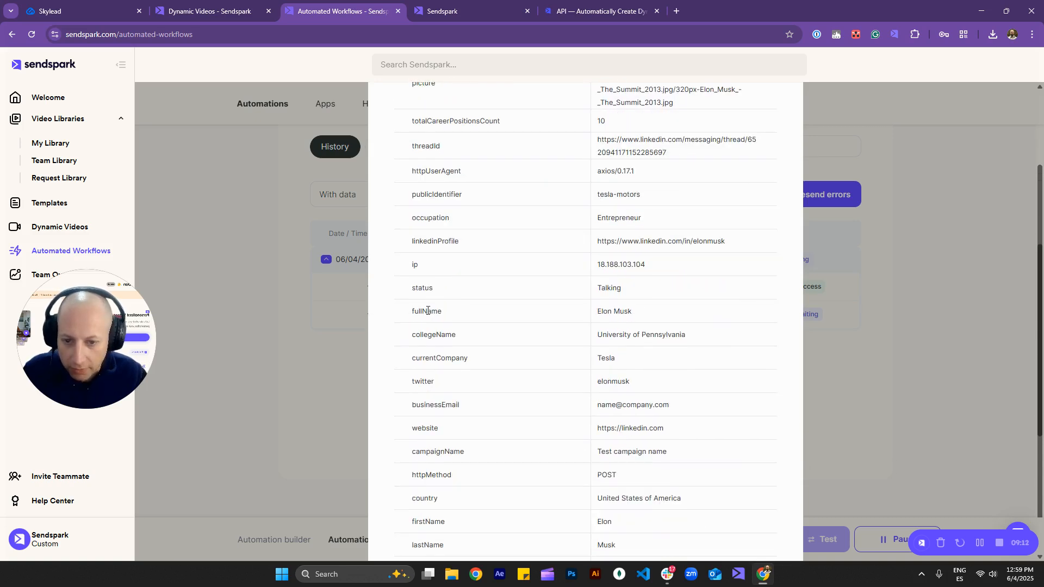
{"action": "scroll", "coordinate": [413, 327], "scroll_direction": "down", "scroll_amount": 2}
{"action": "left_click_drag", "start_coordinate": [597, 321], "coordinate": [666, 328]}
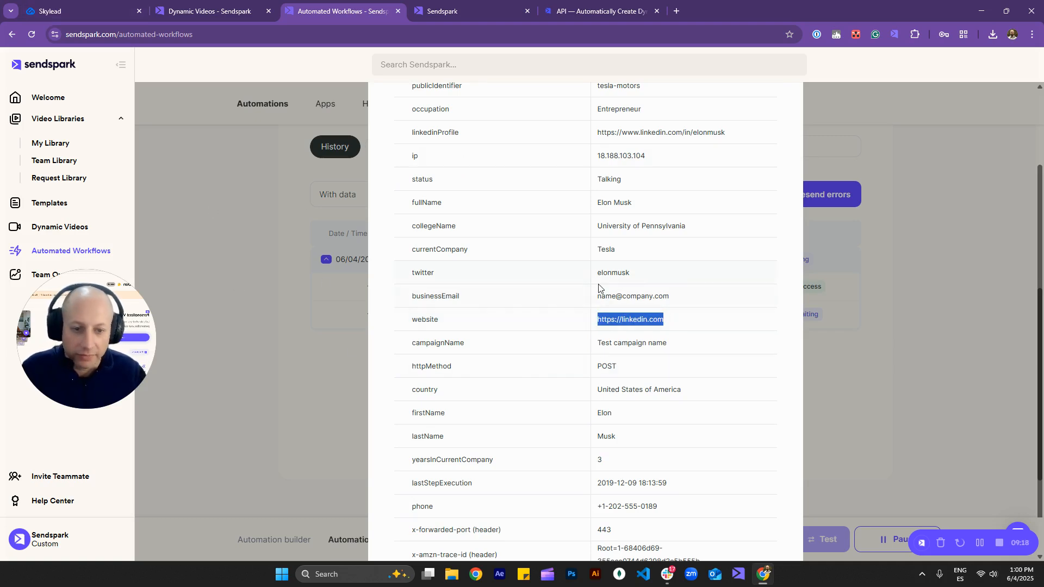
{"action": "scroll", "coordinate": [701, 331], "scroll_direction": "down", "scroll_amount": 3}
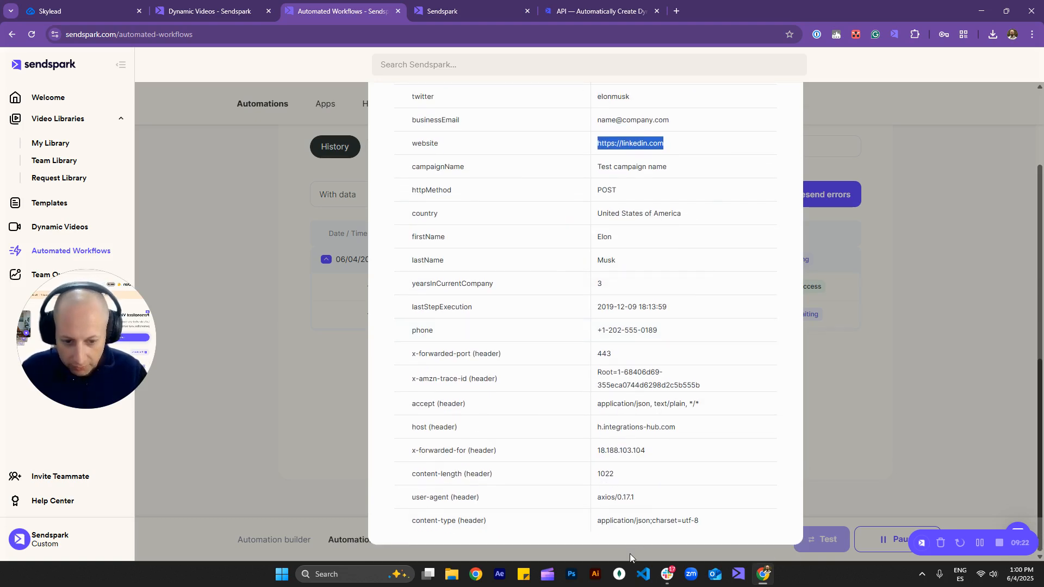
{"action": "scroll", "coordinate": [660, 408], "scroll_direction": "up", "scroll_amount": 6}
{"action": "left_click", "coordinate": [870, 293]}
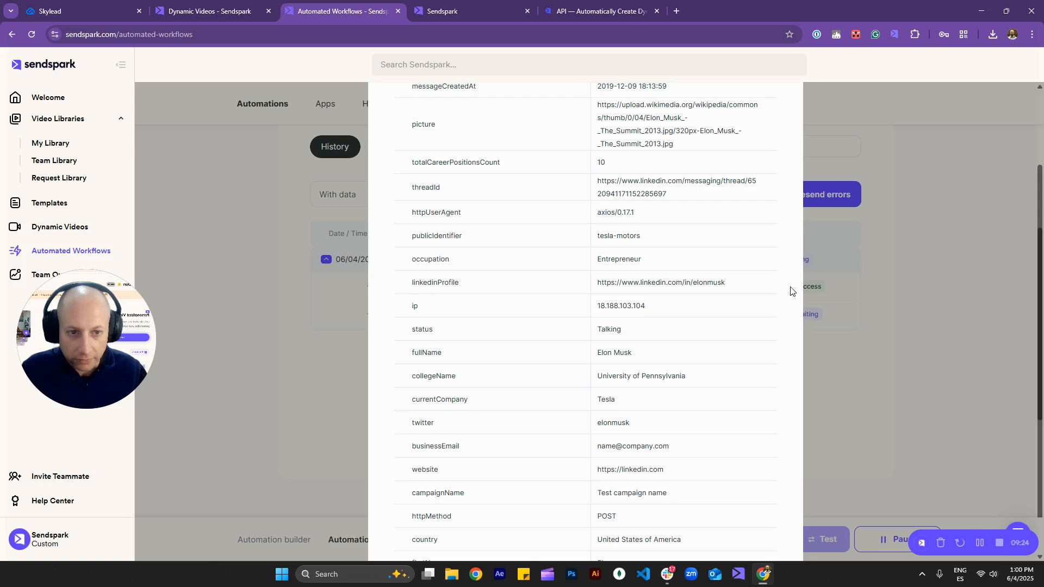
{"action": "scroll", "coordinate": [692, 310], "scroll_direction": "up", "scroll_amount": 10}
{"action": "left_click", "coordinate": [768, 135]}
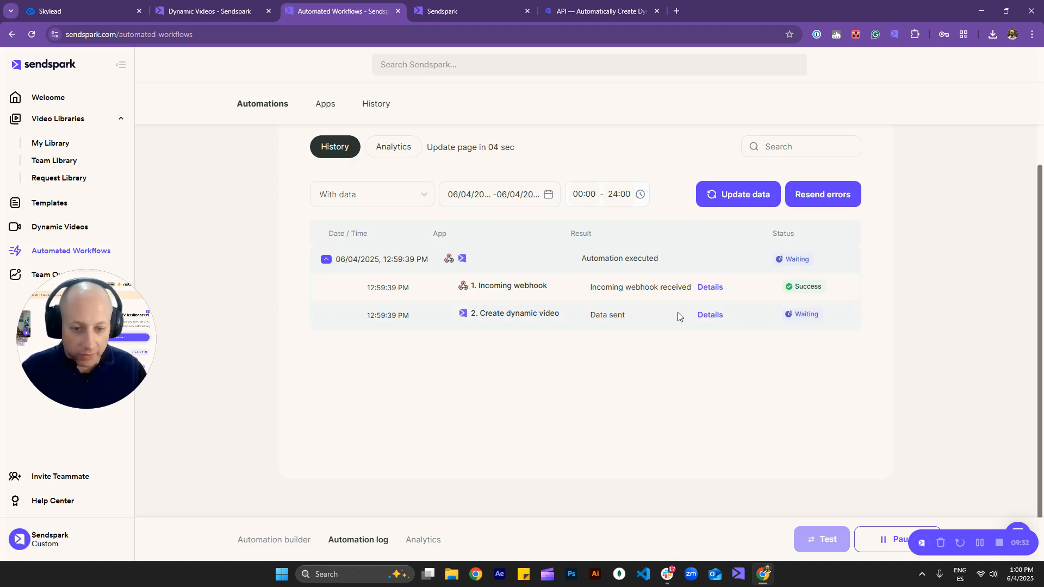
Recheck the Skylead campaign's contacts in Sendspark, and switch to Skylead to review the webhook integration's callback URL, trigger and campaign assignment
{"action": "left_click", "coordinate": [459, 8]}
{"action": "left_click", "coordinate": [229, 8]}
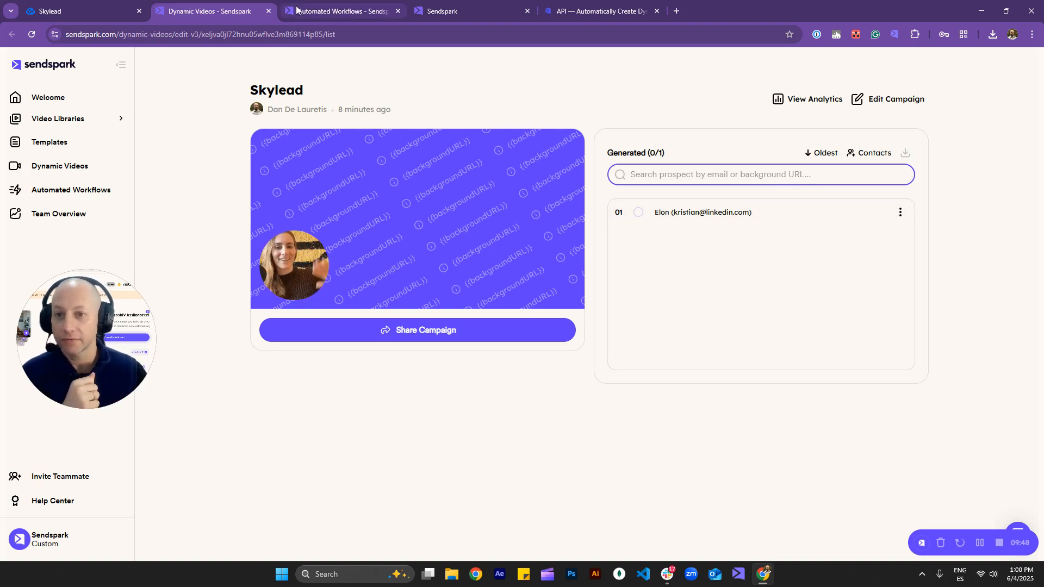
{"action": "left_click", "coordinate": [109, 11]}
{"action": "scroll", "coordinate": [496, 352], "scroll_direction": "down", "scroll_amount": 3}
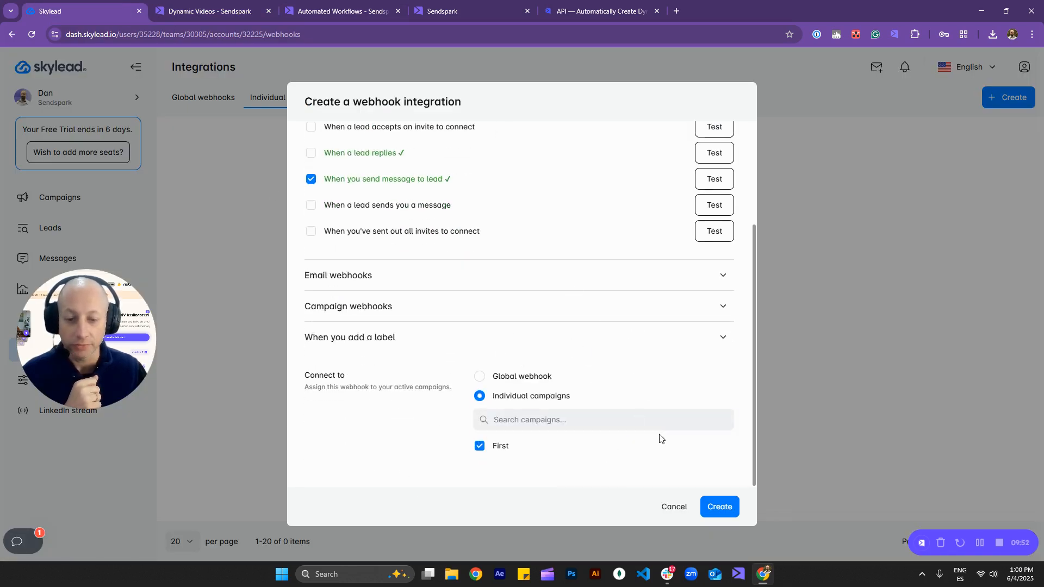
{"action": "scroll", "coordinate": [582, 413], "scroll_direction": "up", "scroll_amount": 3}
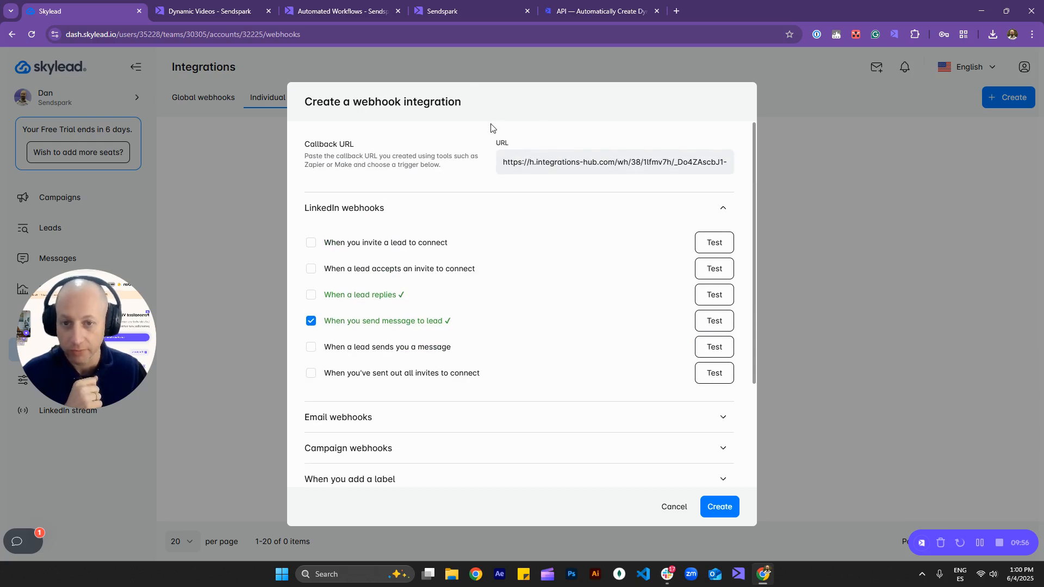
{"action": "scroll", "coordinate": [524, 291], "scroll_direction": "down", "scroll_amount": 3}
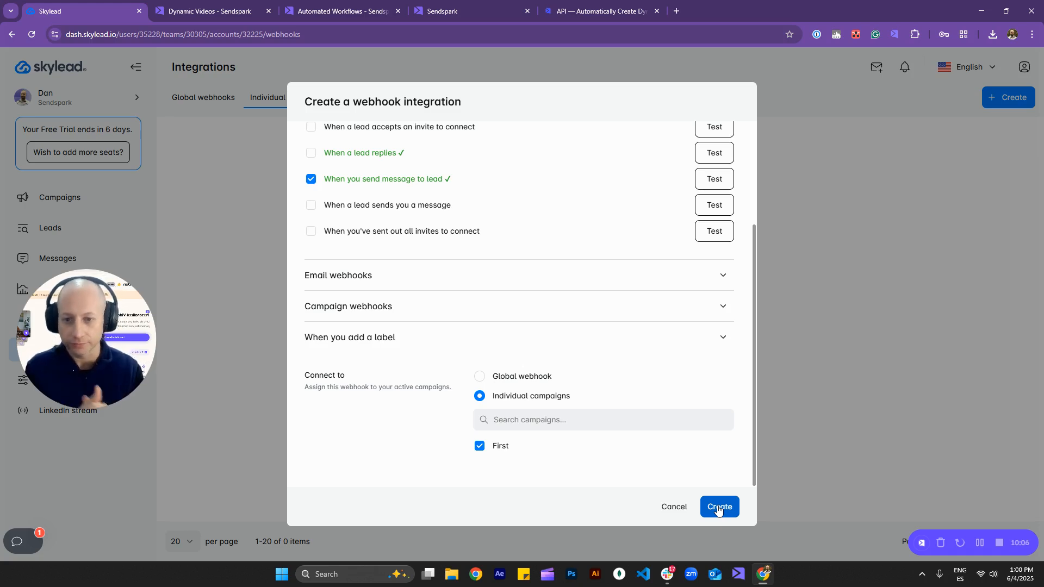
{"action": "scroll", "coordinate": [625, 253], "scroll_direction": "up", "scroll_amount": 3}
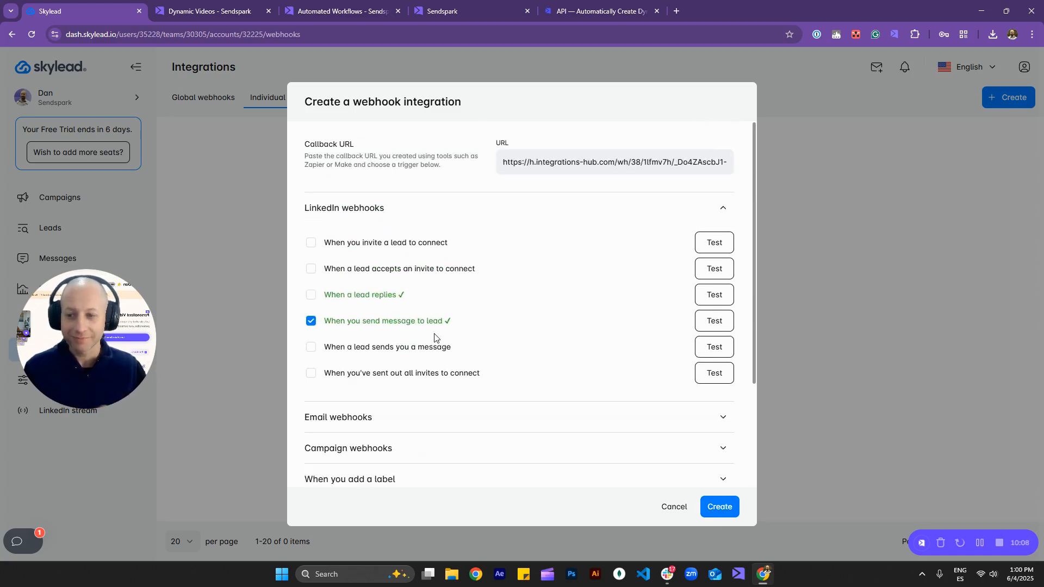